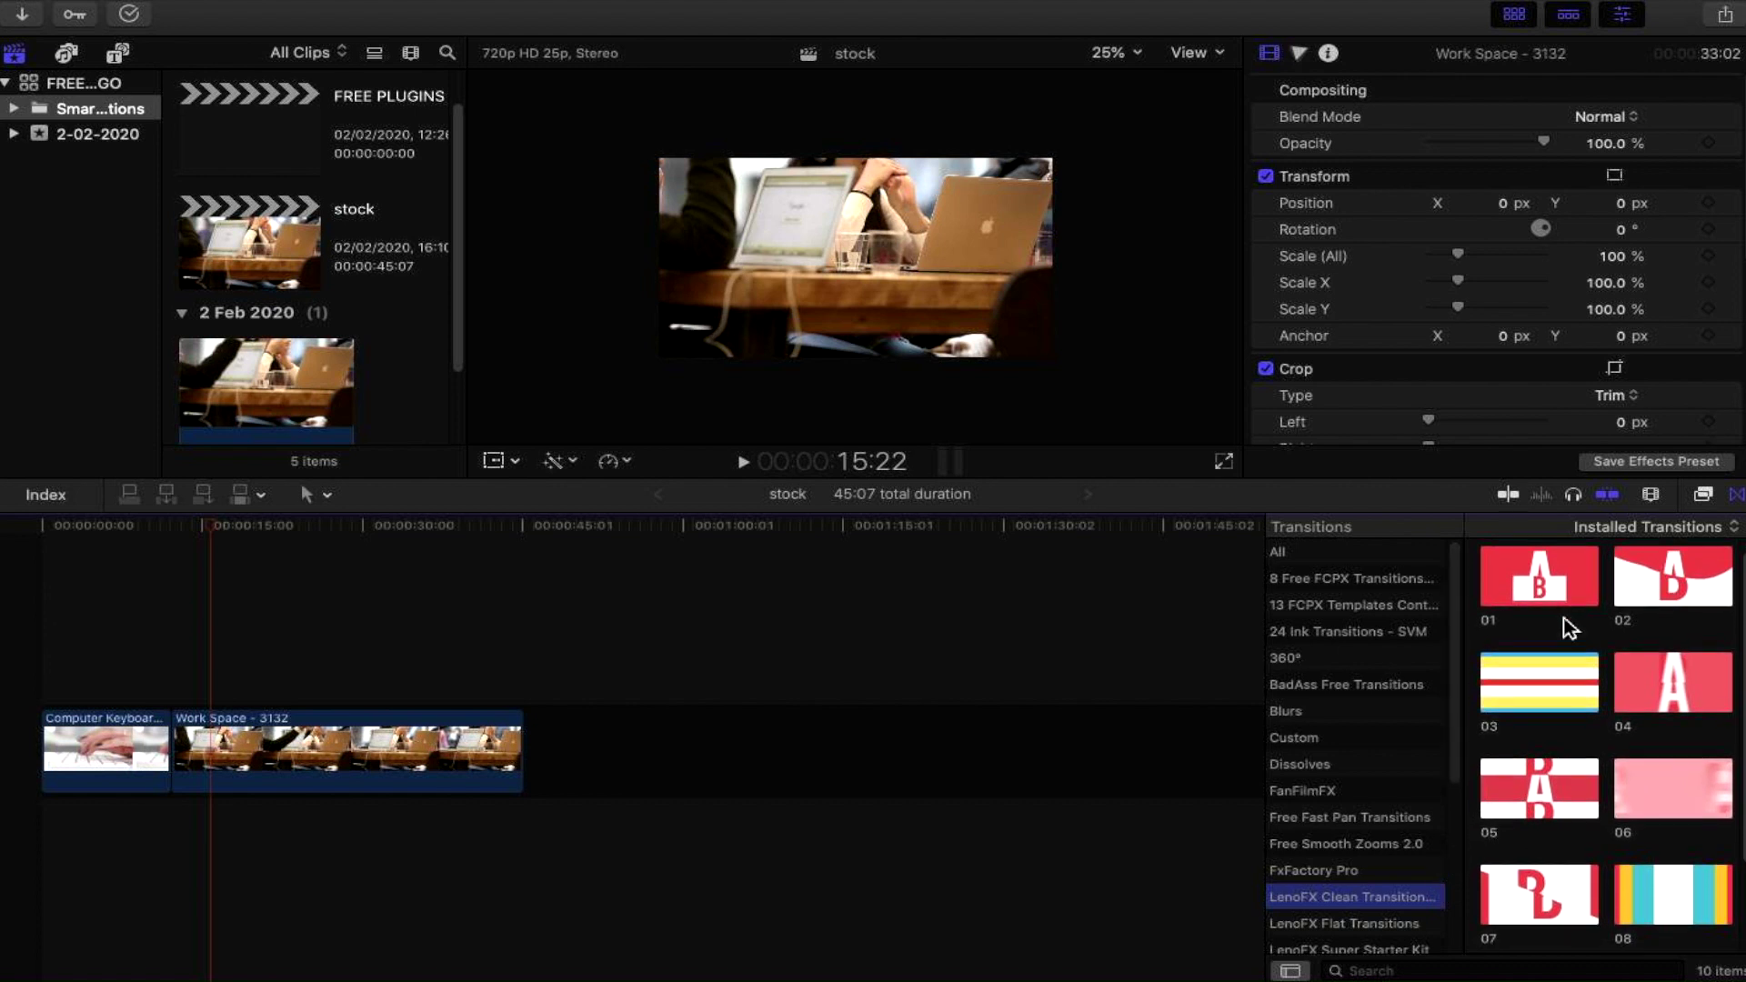
Add LenoFX transition 01 at the Computer Keyboard to Work Space cut, letting clips be trimmed to fit
scroll(1571, 628, down, 3)
scroll(1571, 627, up, 3)
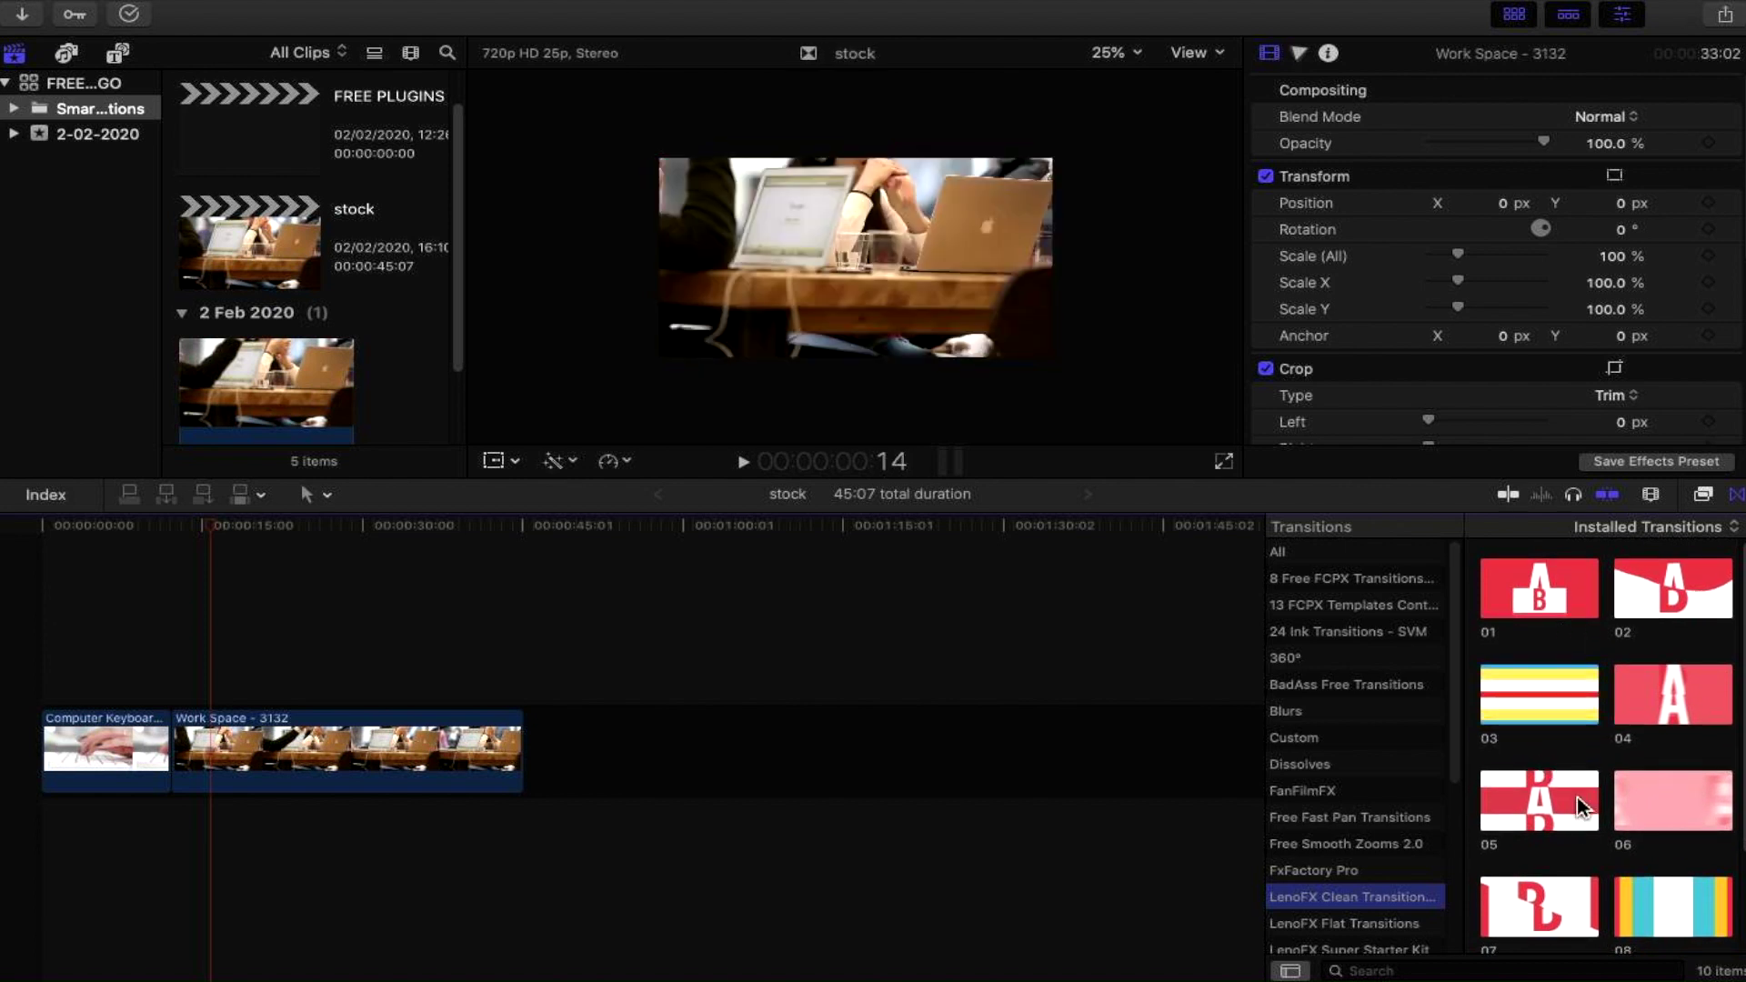
scroll(1562, 821, down, 3)
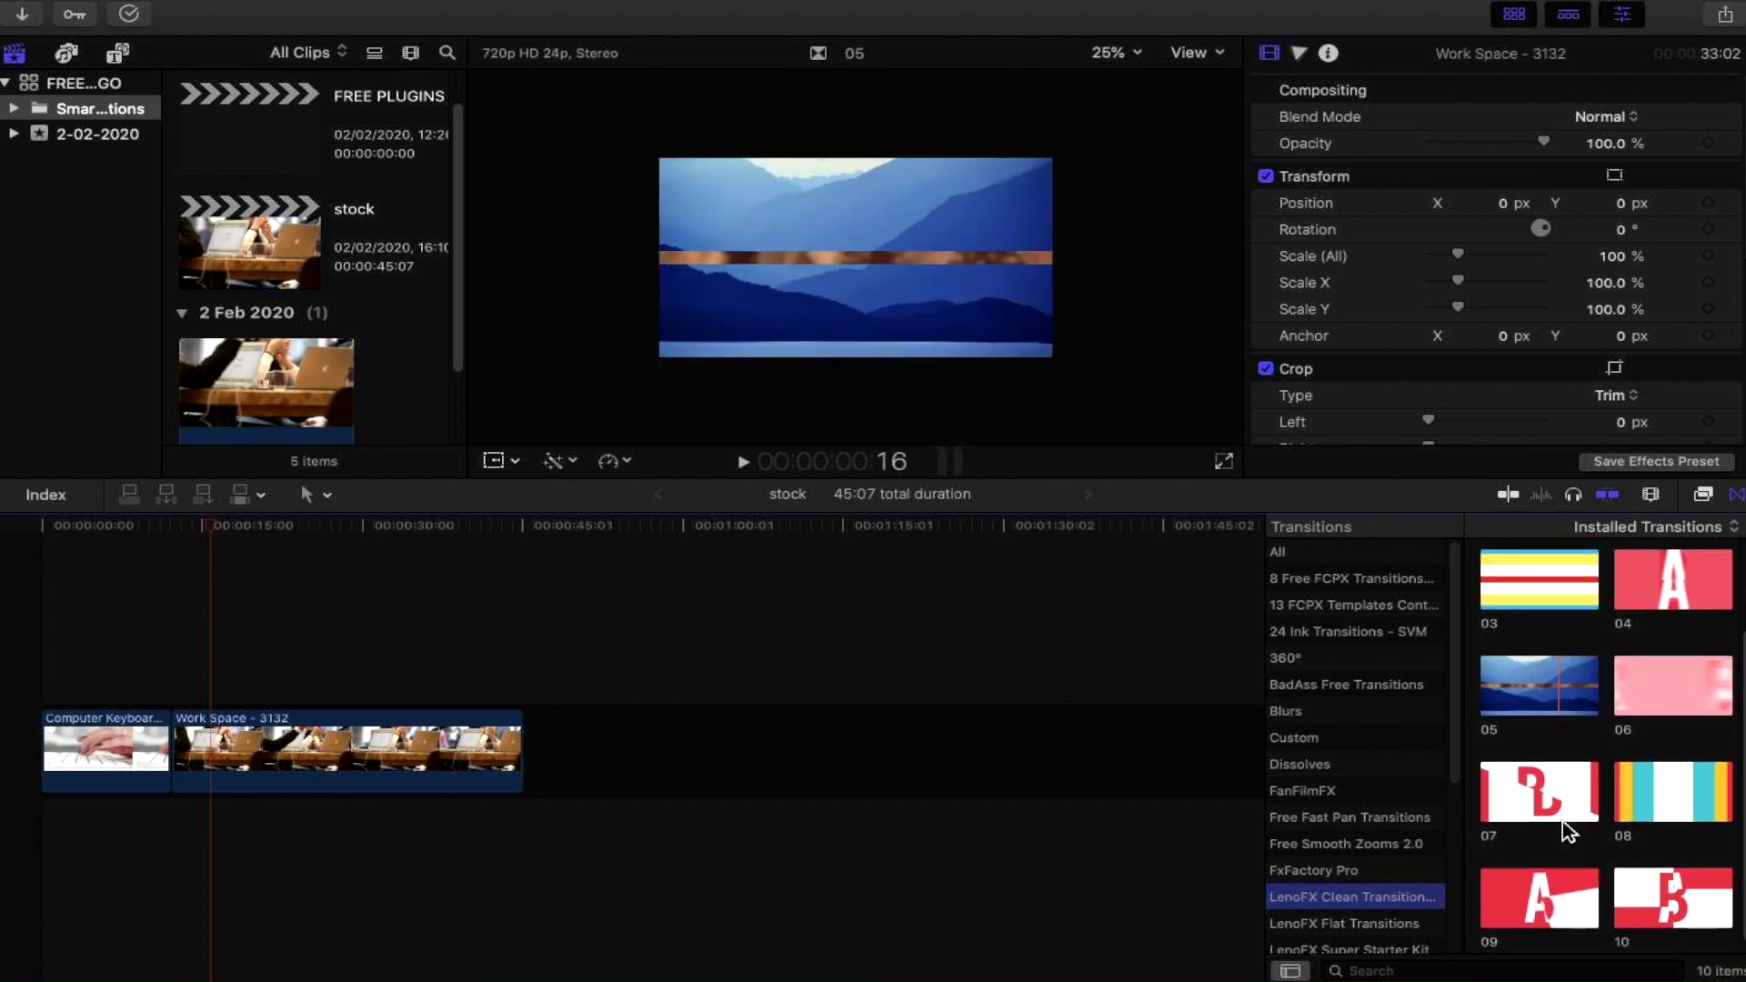
scroll(1556, 700, up, 2)
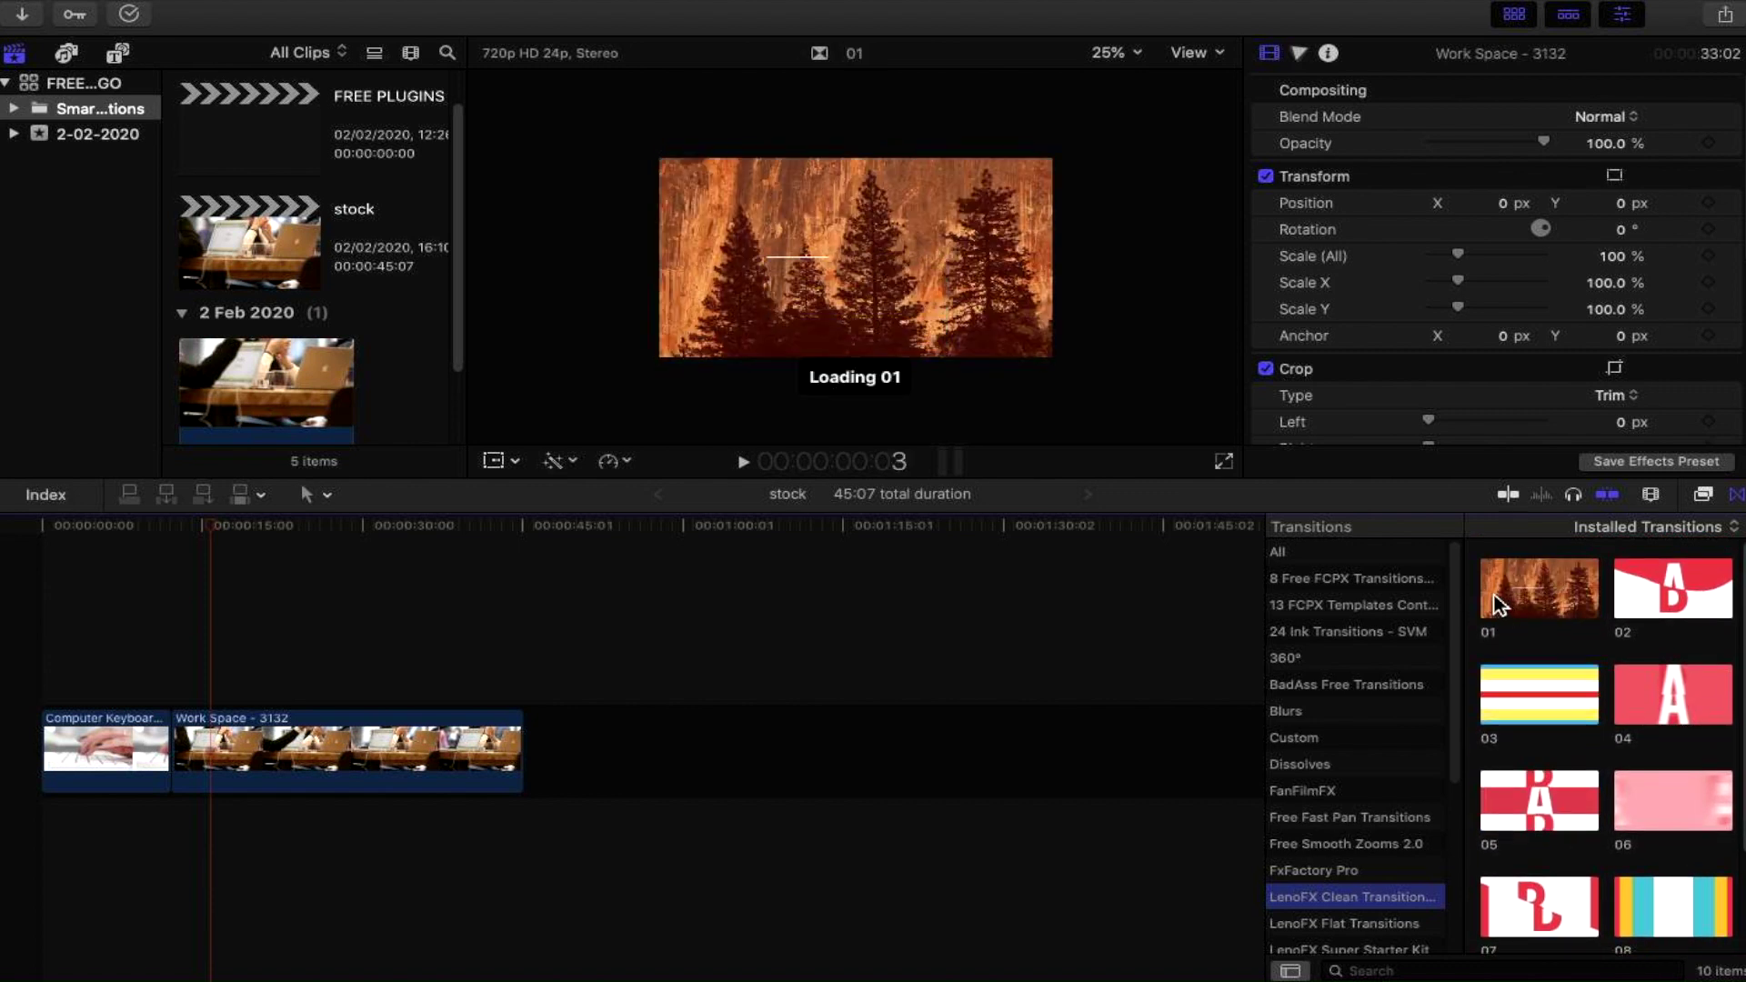
click(1549, 602)
drag(1549, 602, 270, 755)
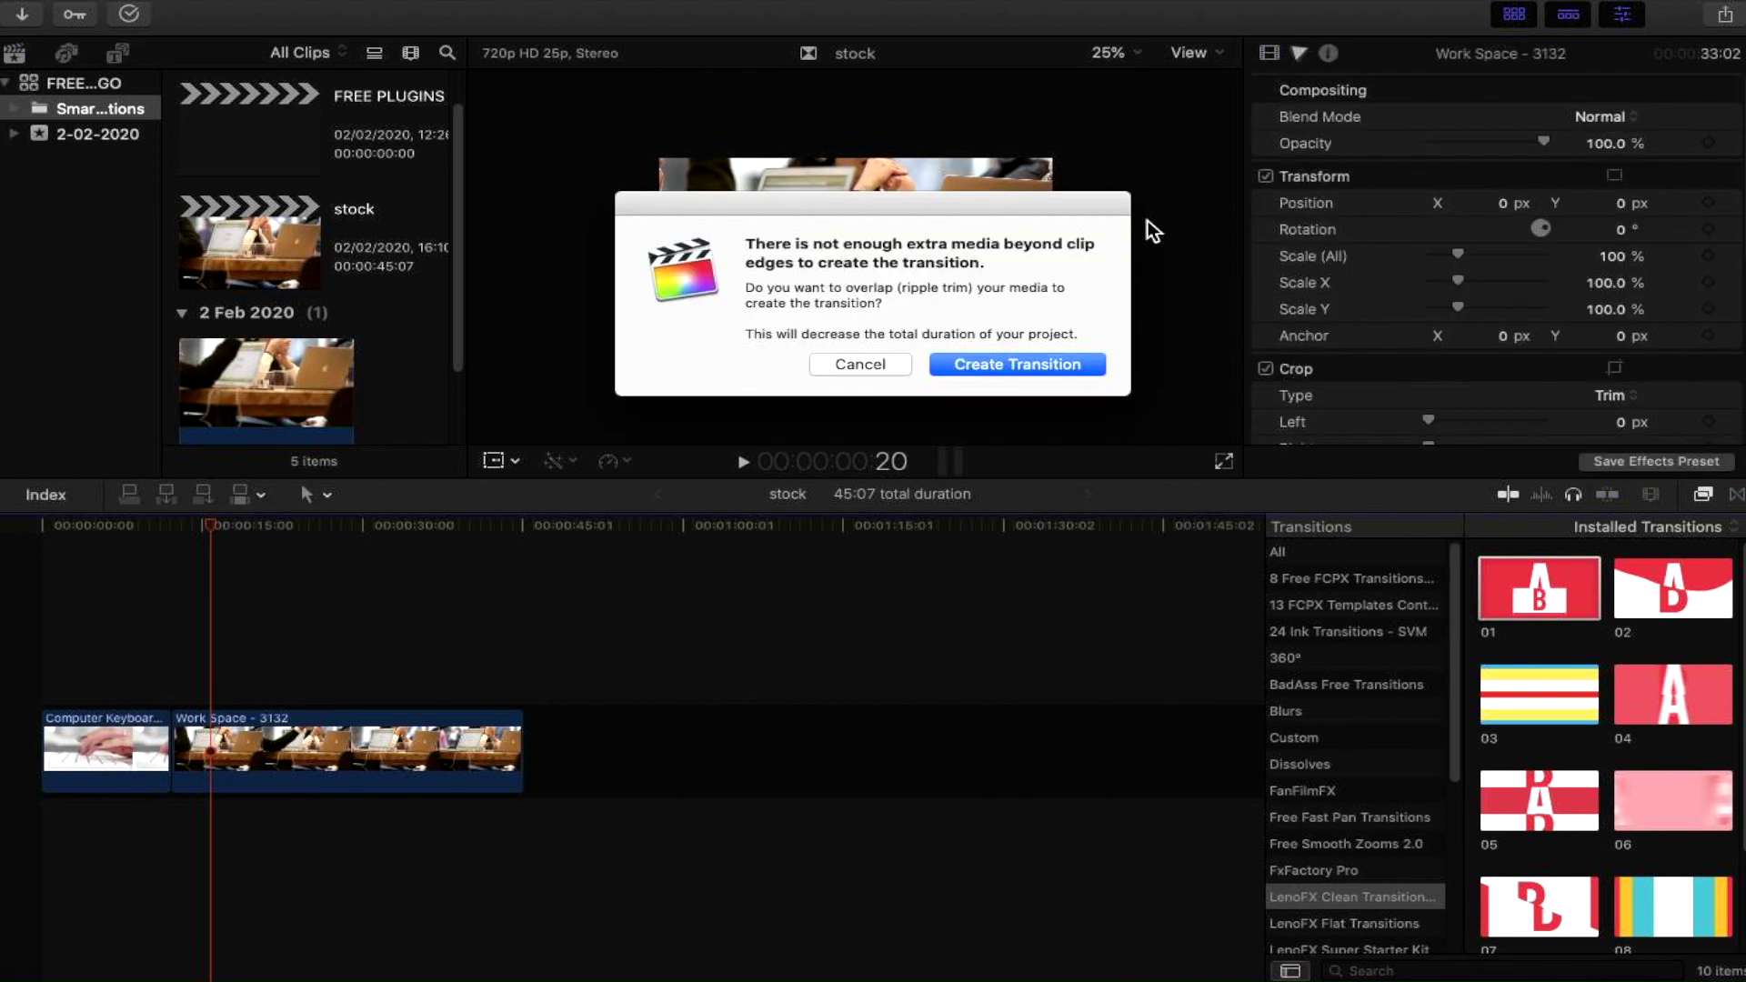
click(1026, 366)
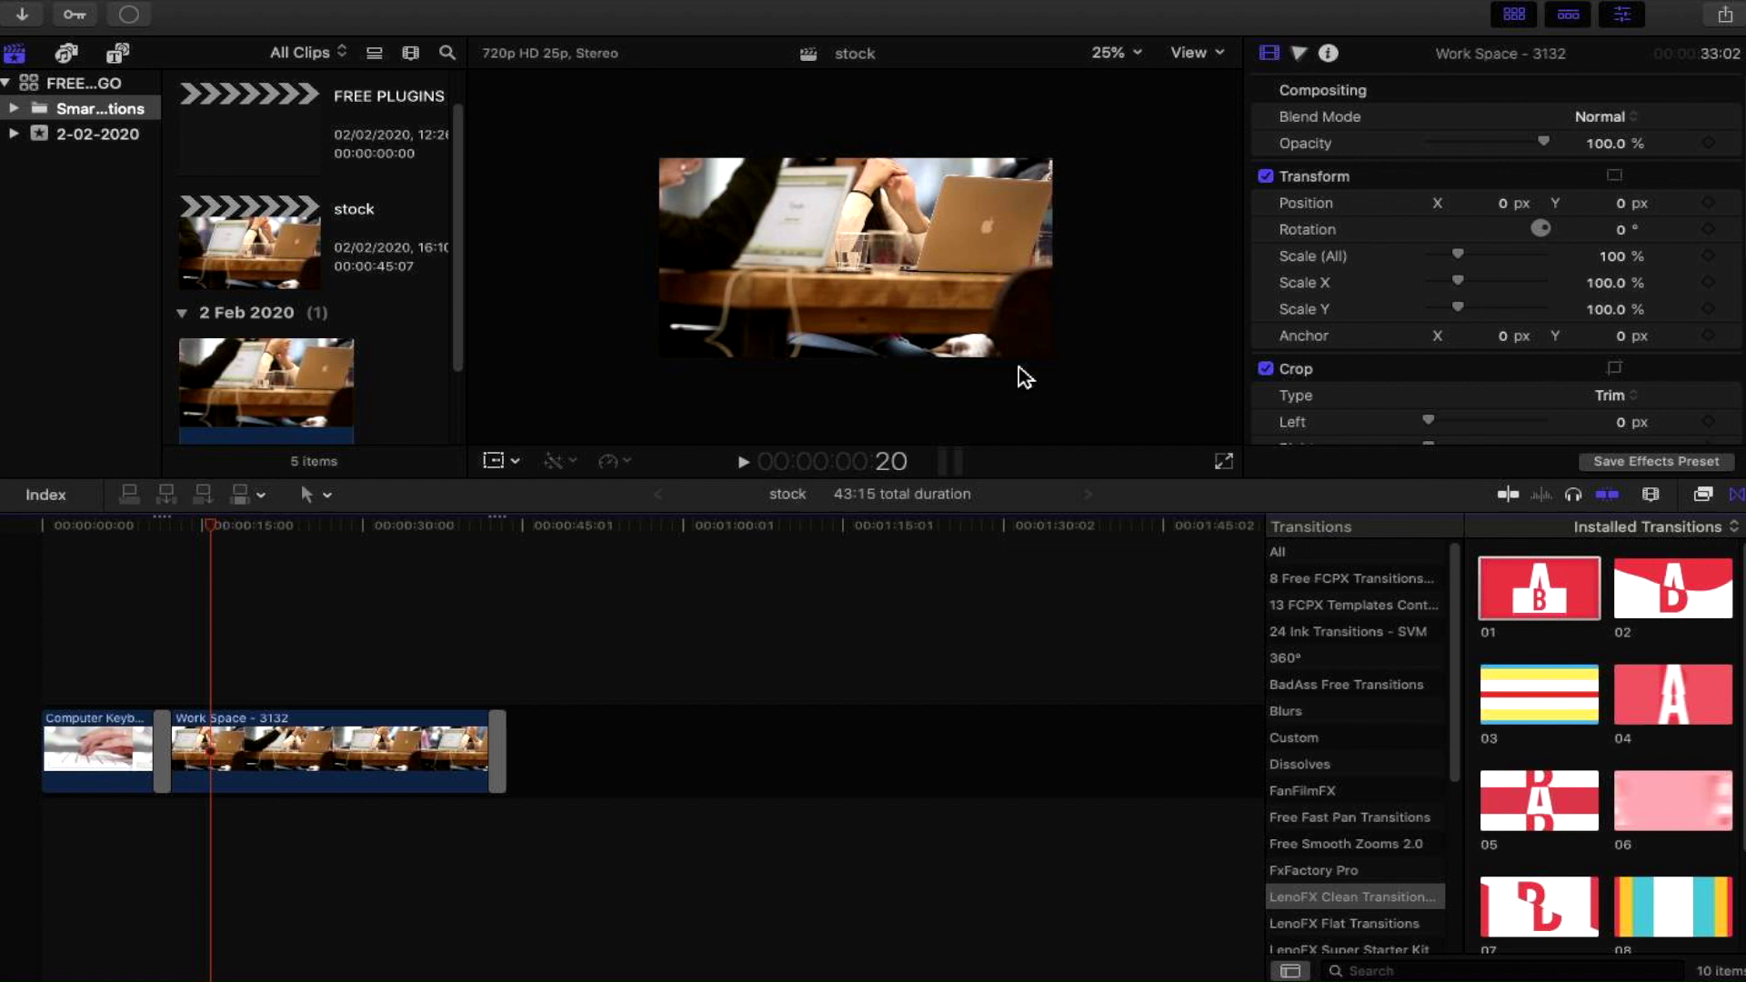
Play back the new transition 01 from just before the cut
click(154, 661)
click(120, 660)
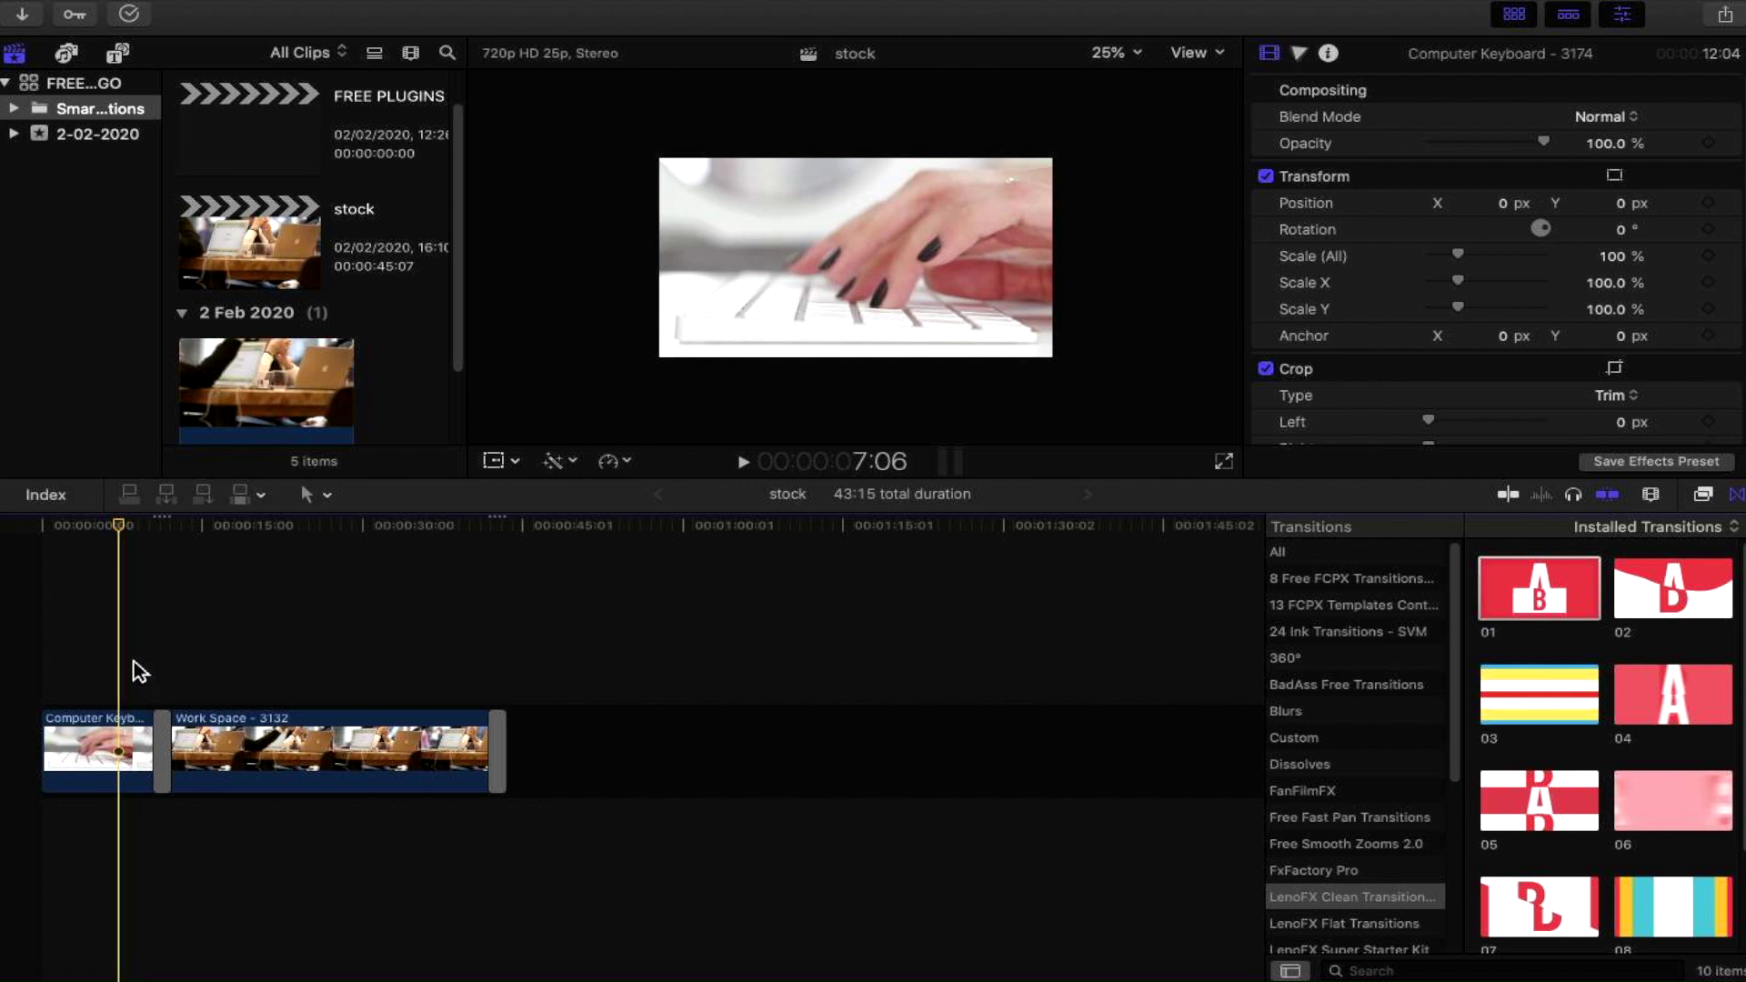
key(space)
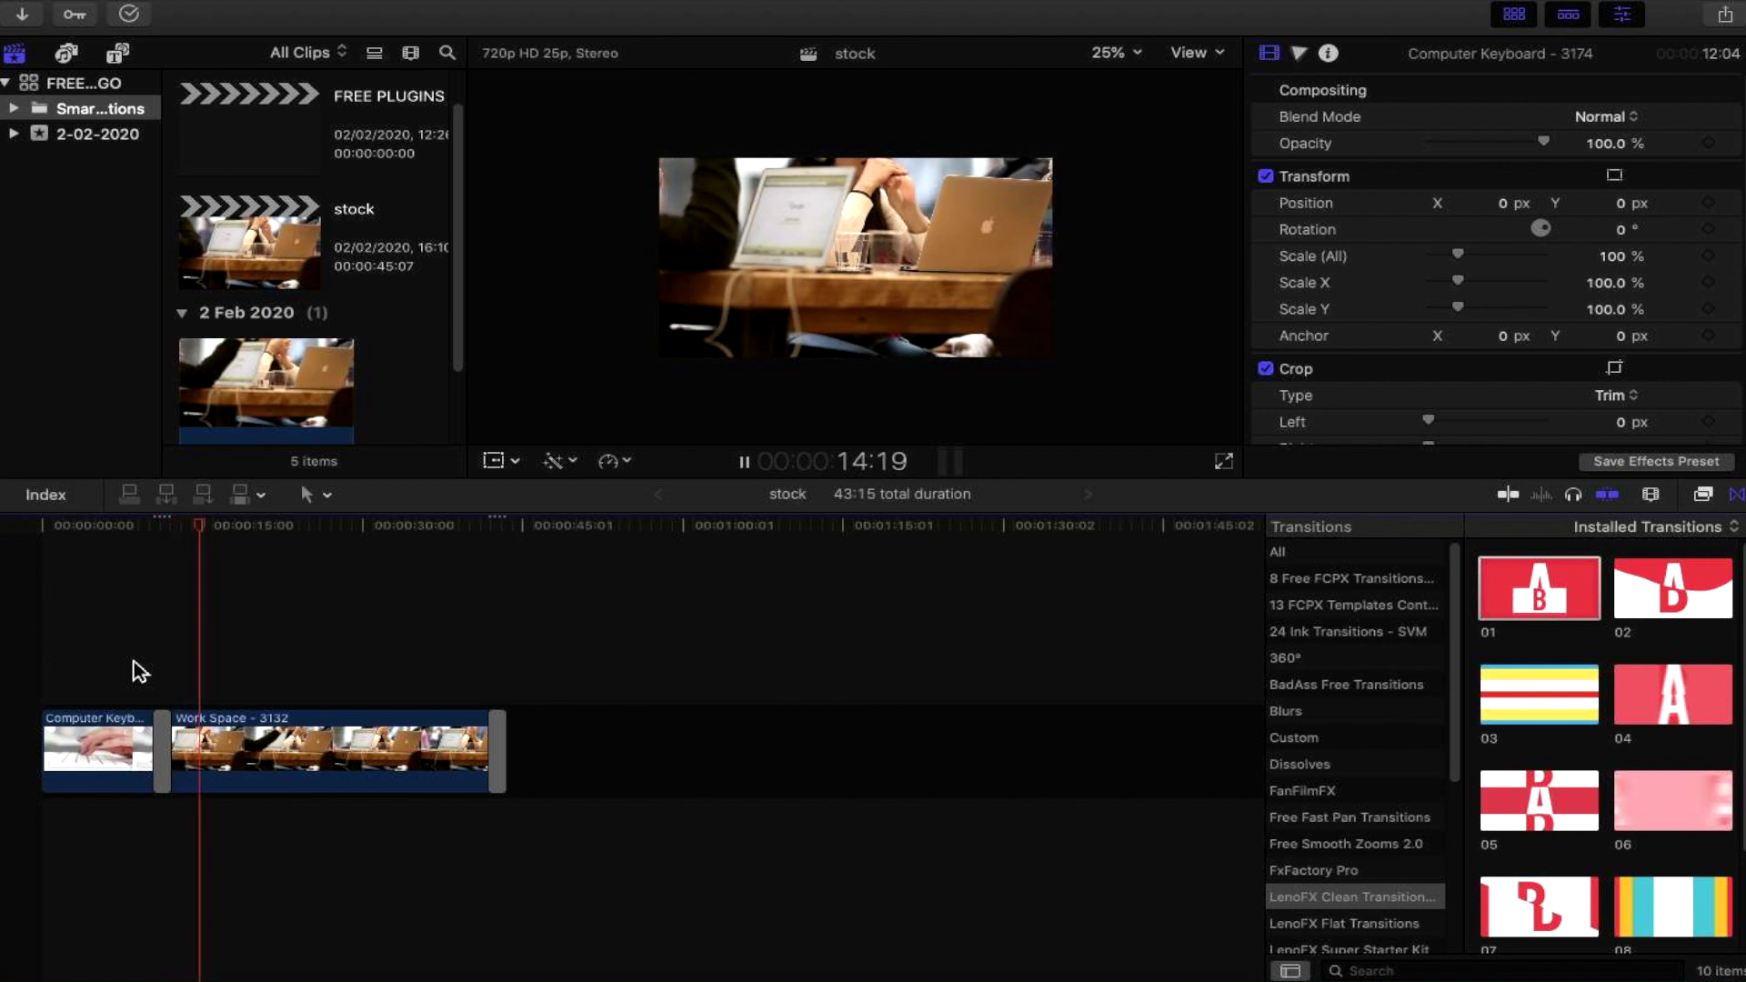
Stop playback and delete transition 01 between the two clips
key(space)
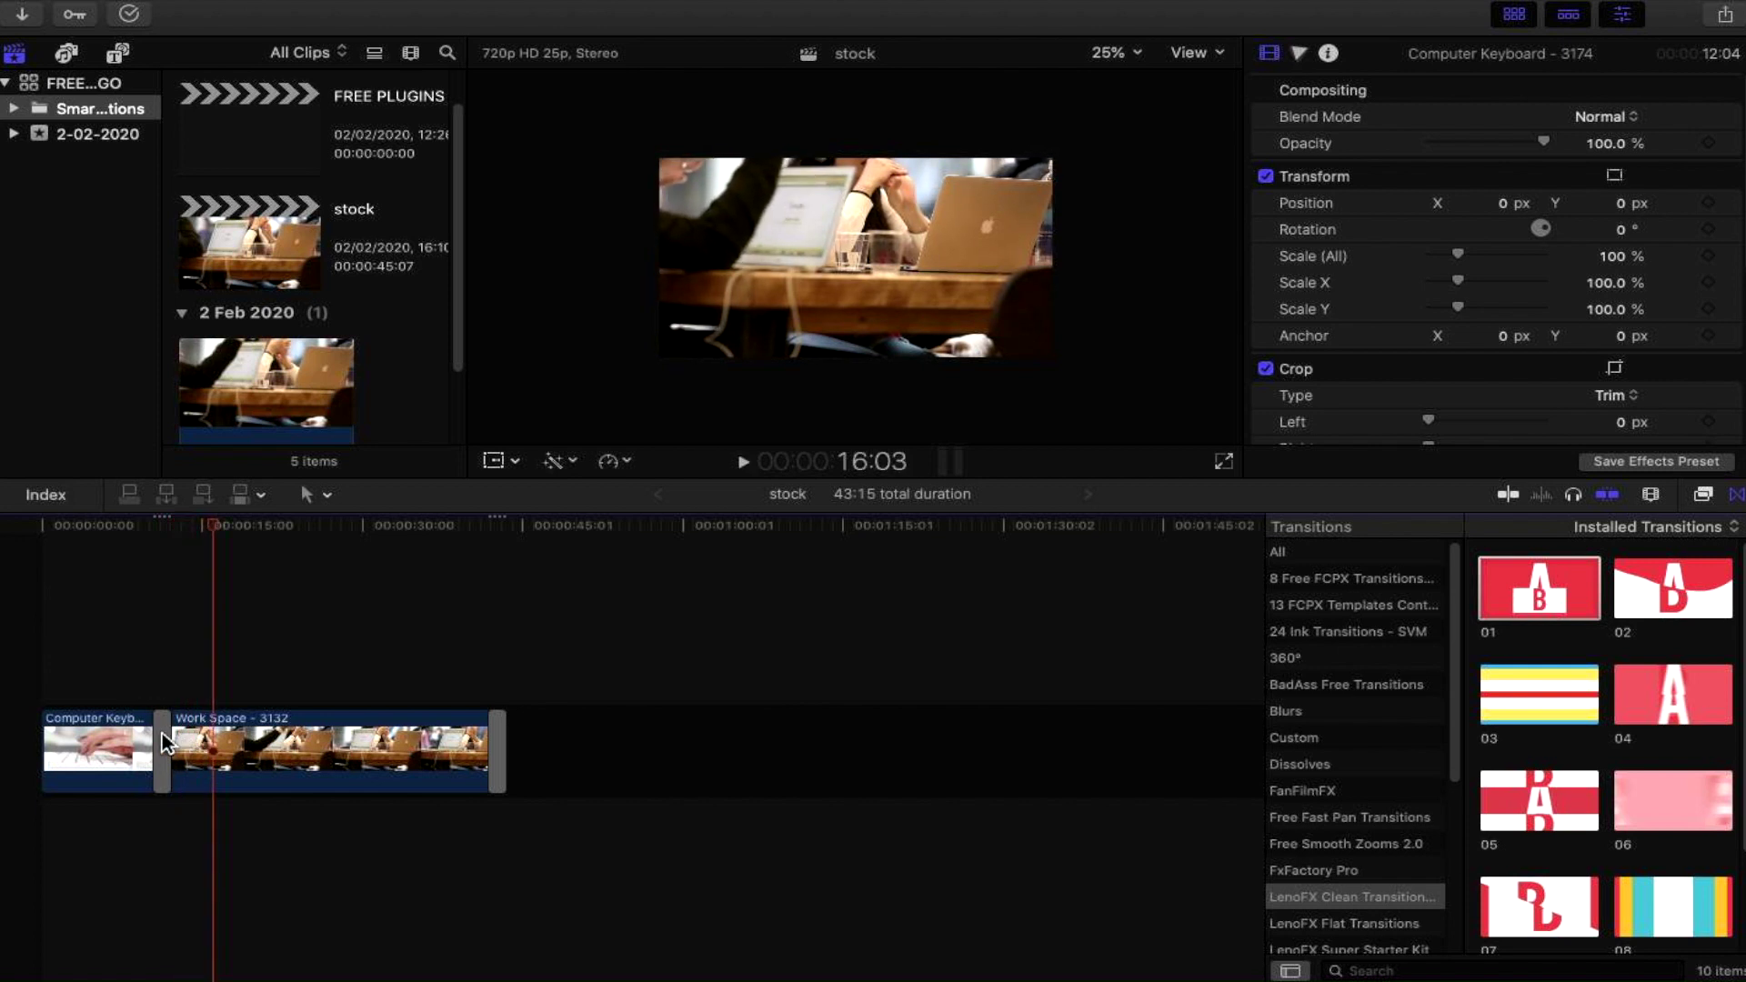
click(162, 734)
key(Delete)
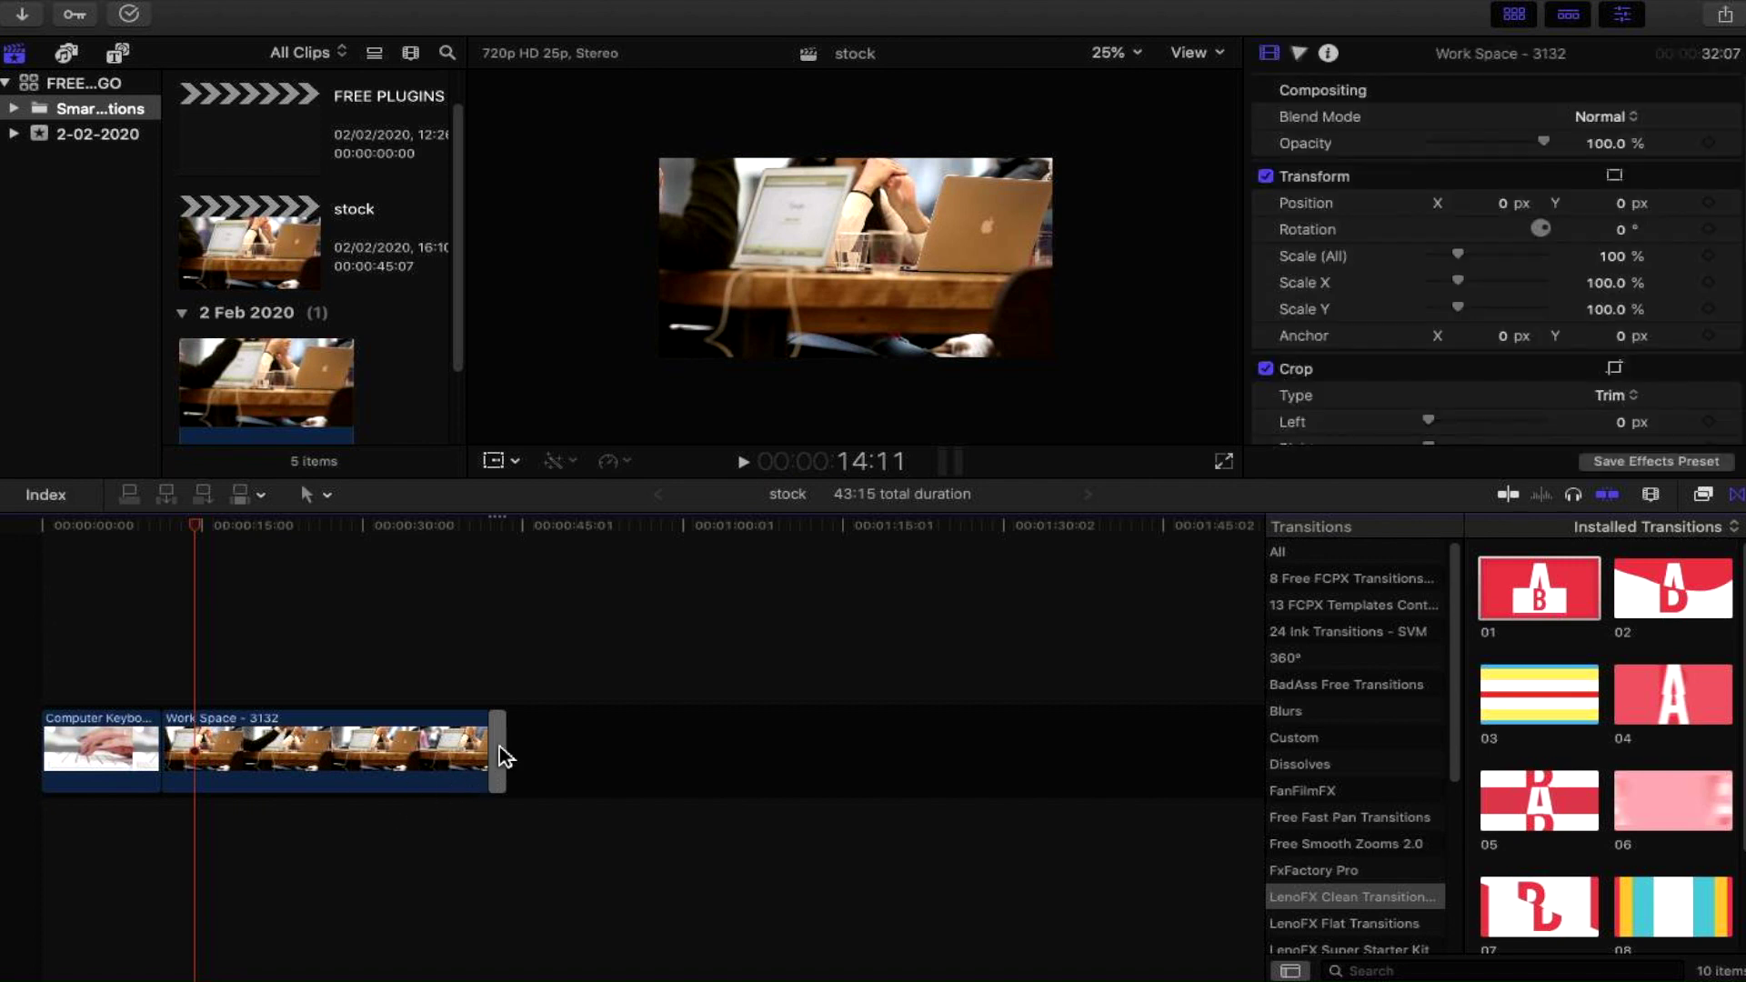
Copy the Computer Keyboard and Work Space clip pair and paste it at the timeline's end
click(499, 755)
click(472, 800)
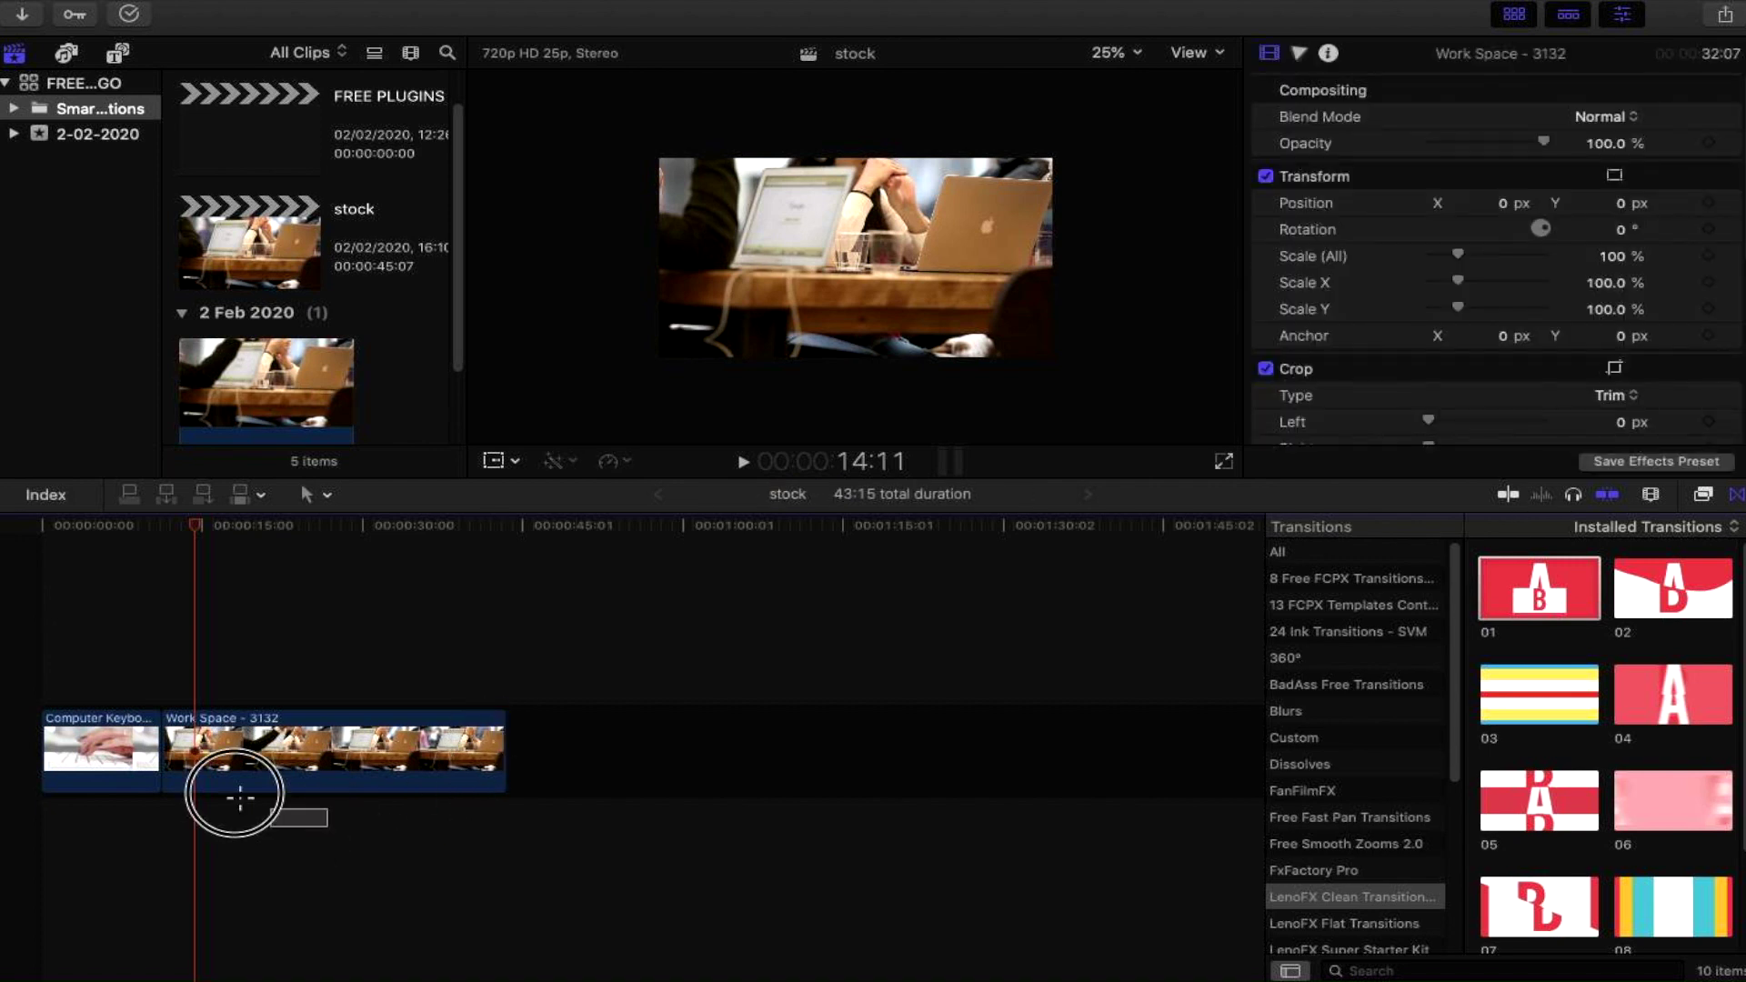
drag(240, 798, 132, 787)
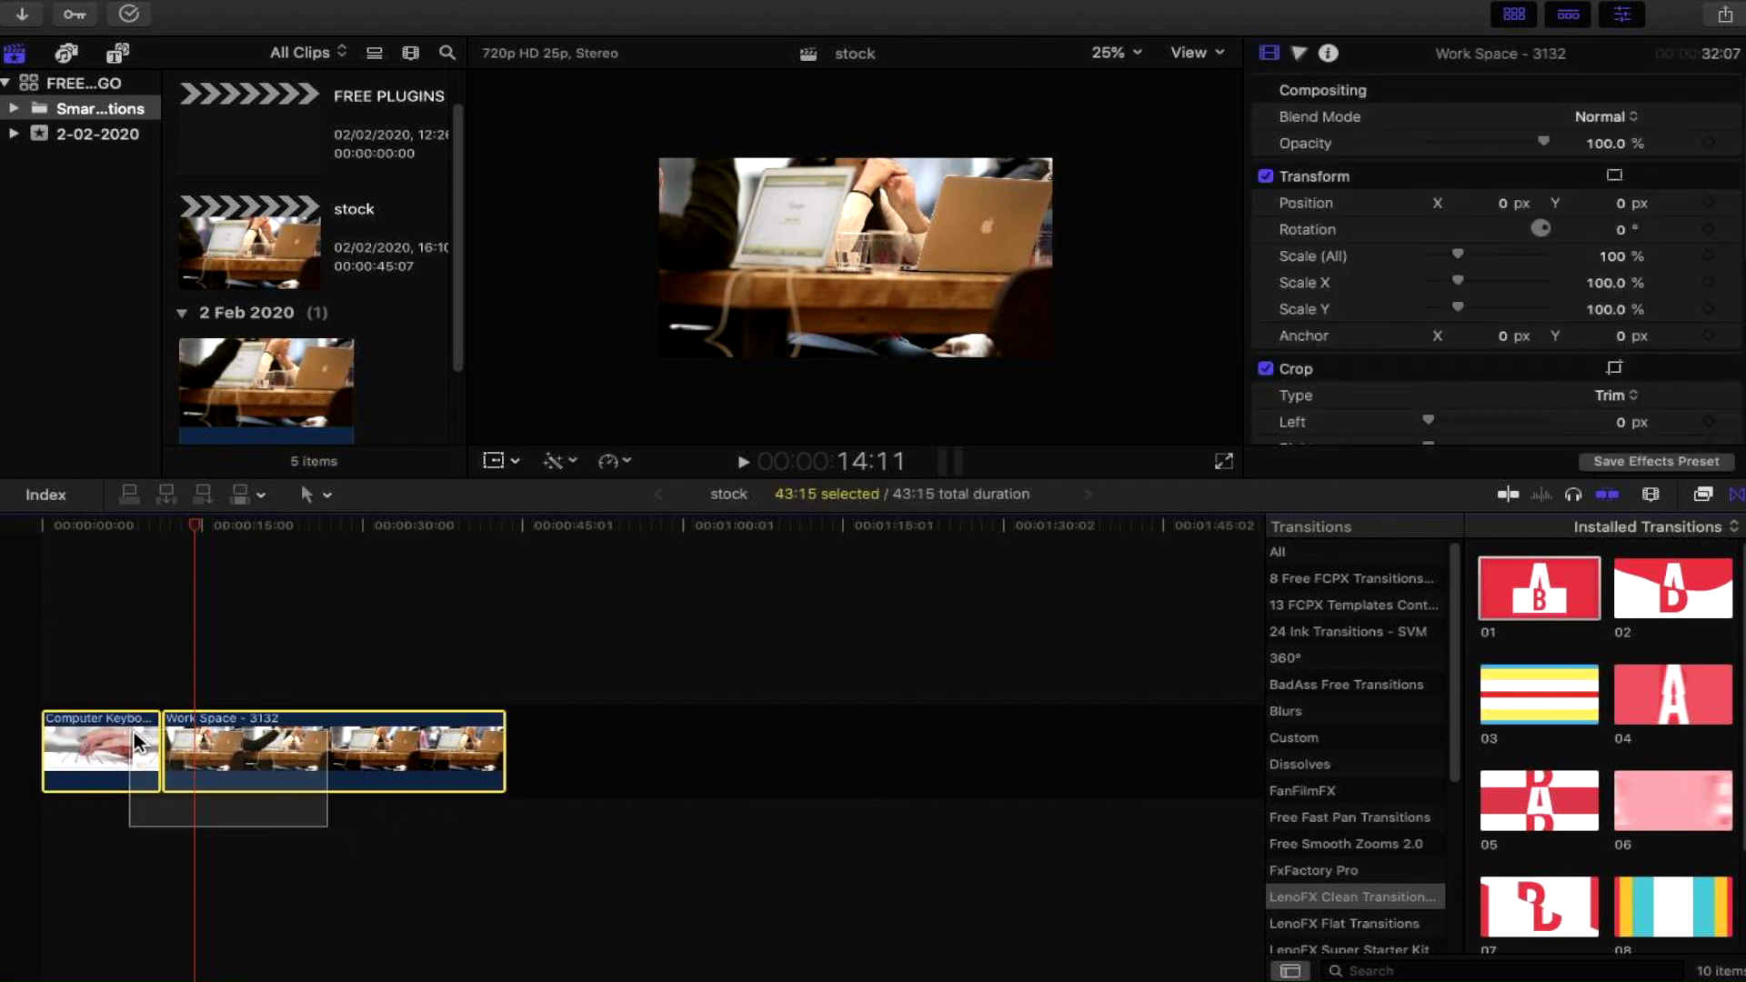
click(252, 7)
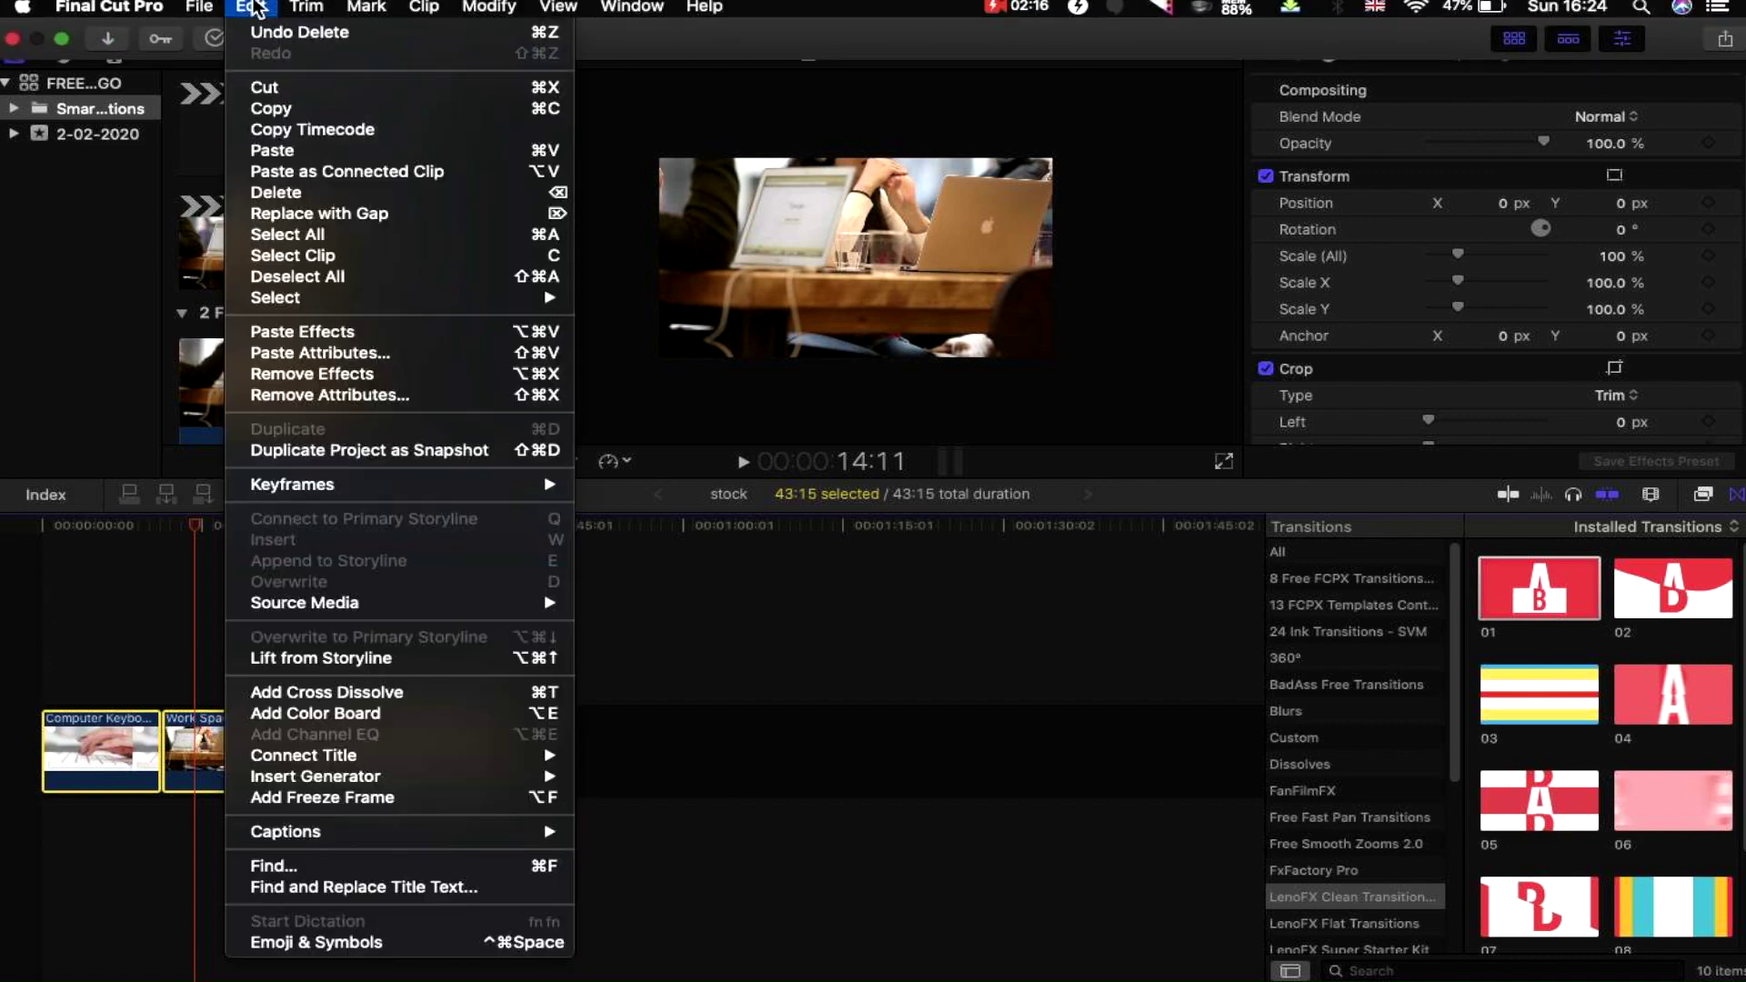
click(273, 108)
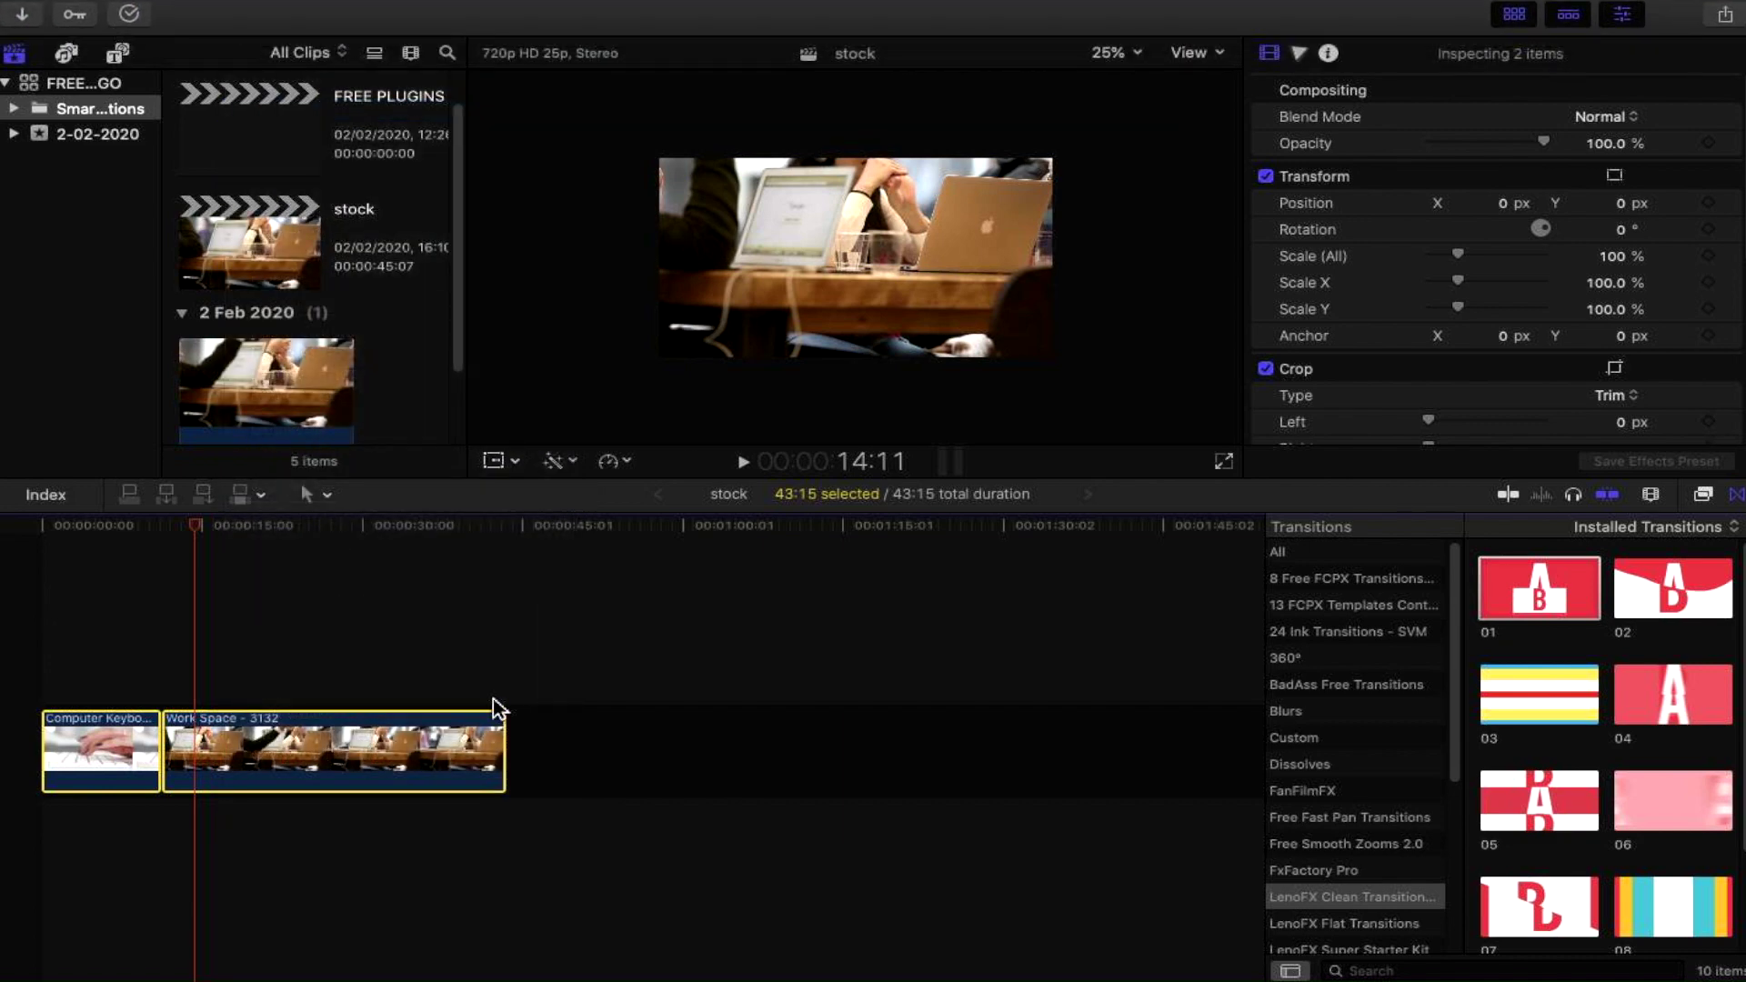
click(513, 663)
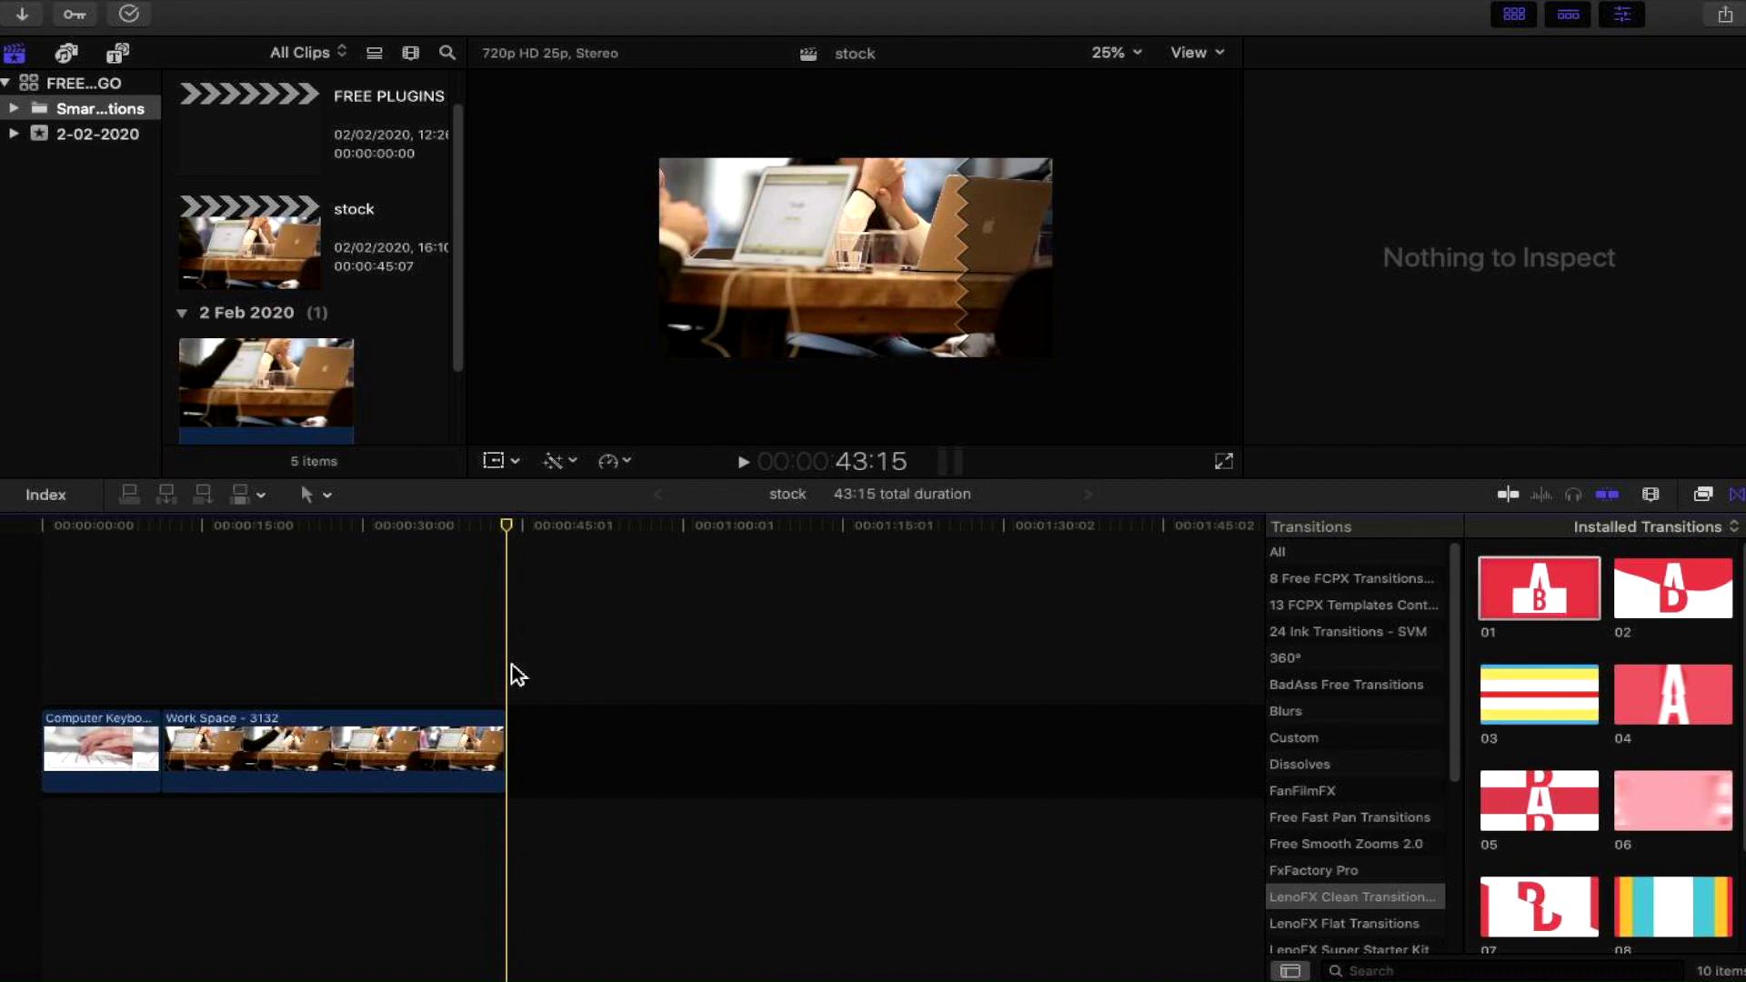
key(super+v)
key(super+v)
key(super+v)
key(super+v)
key(super+v)
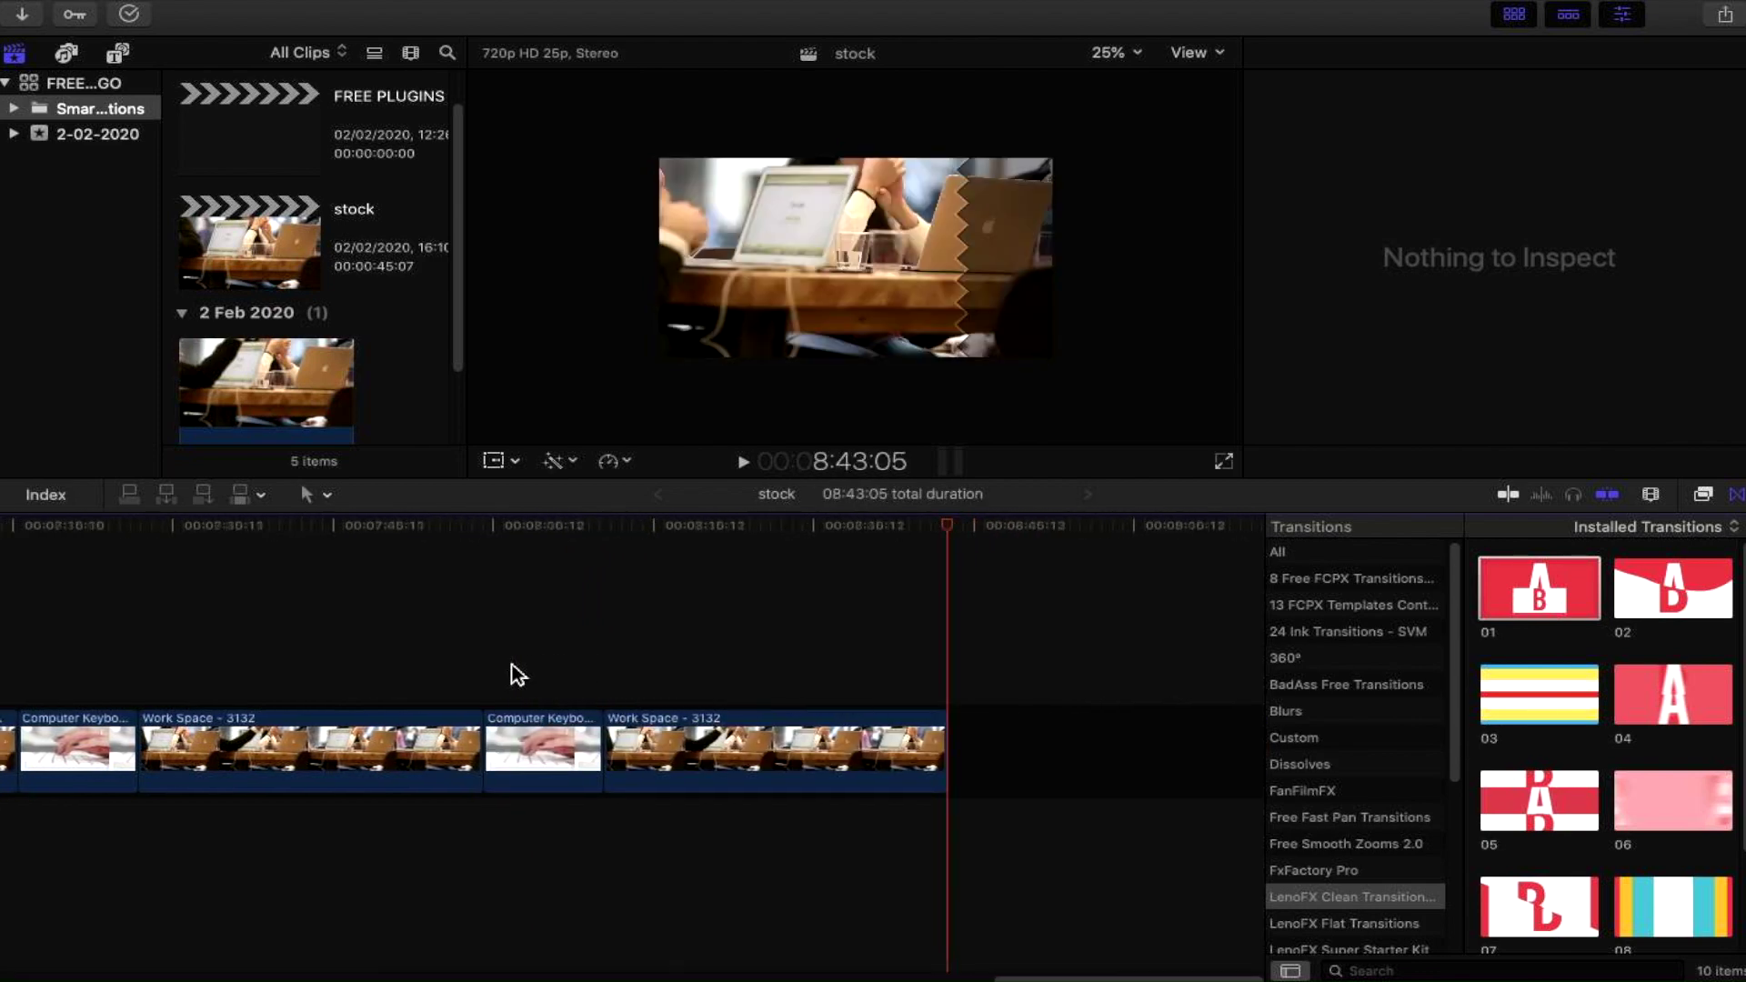
Drop LenoFX transition 04 (01:01 long) onto the first Computer Keyboard to Work Space cut
scroll(342, 675, left, 20)
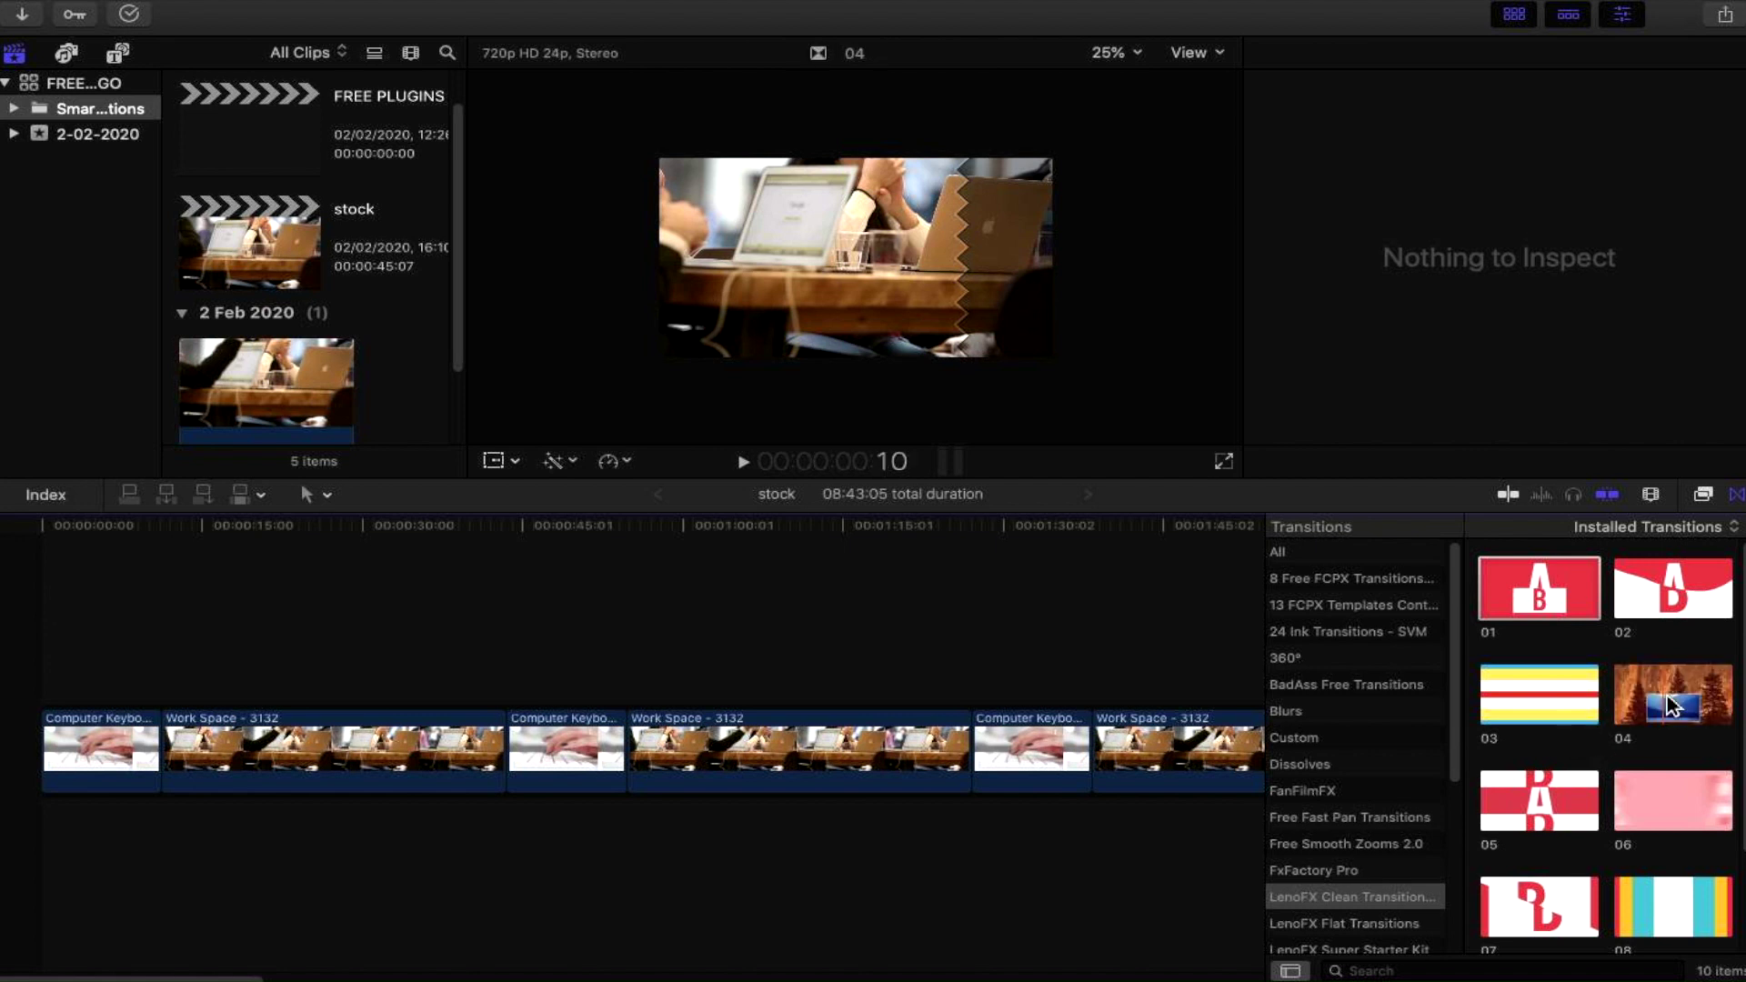
drag(1668, 690, 202, 755)
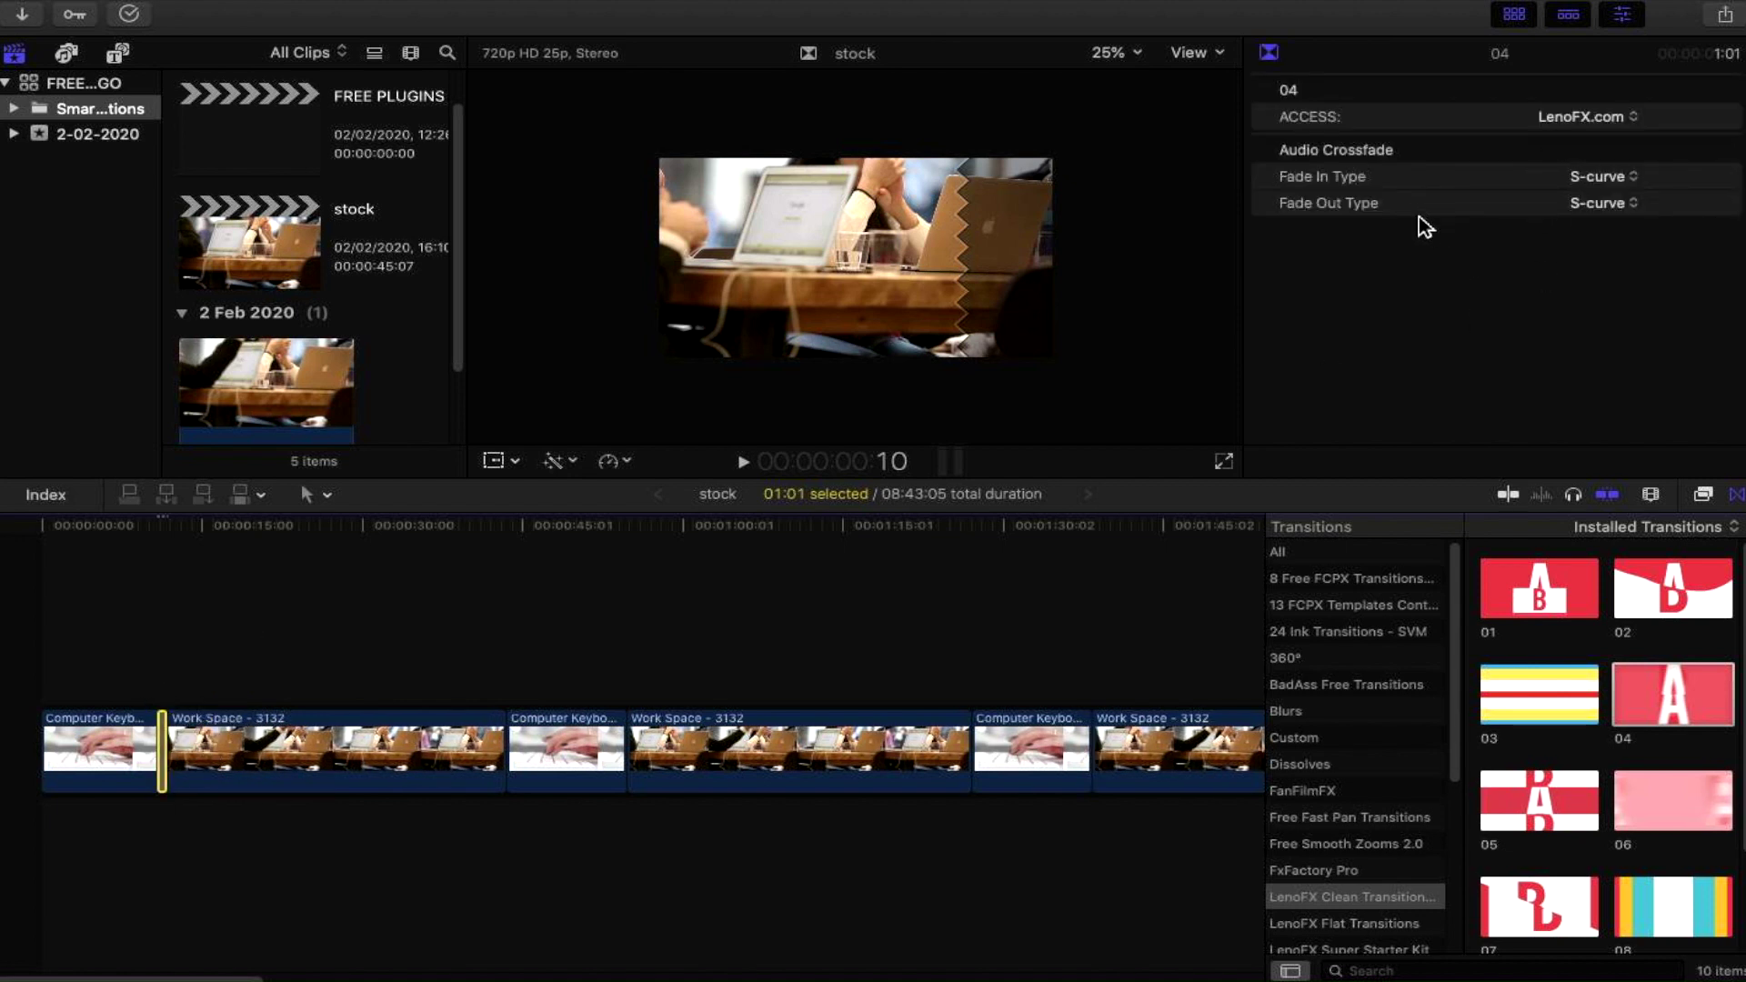
Preview the transition 04 cut, then drop transition 08 onto the second cut
click(157, 653)
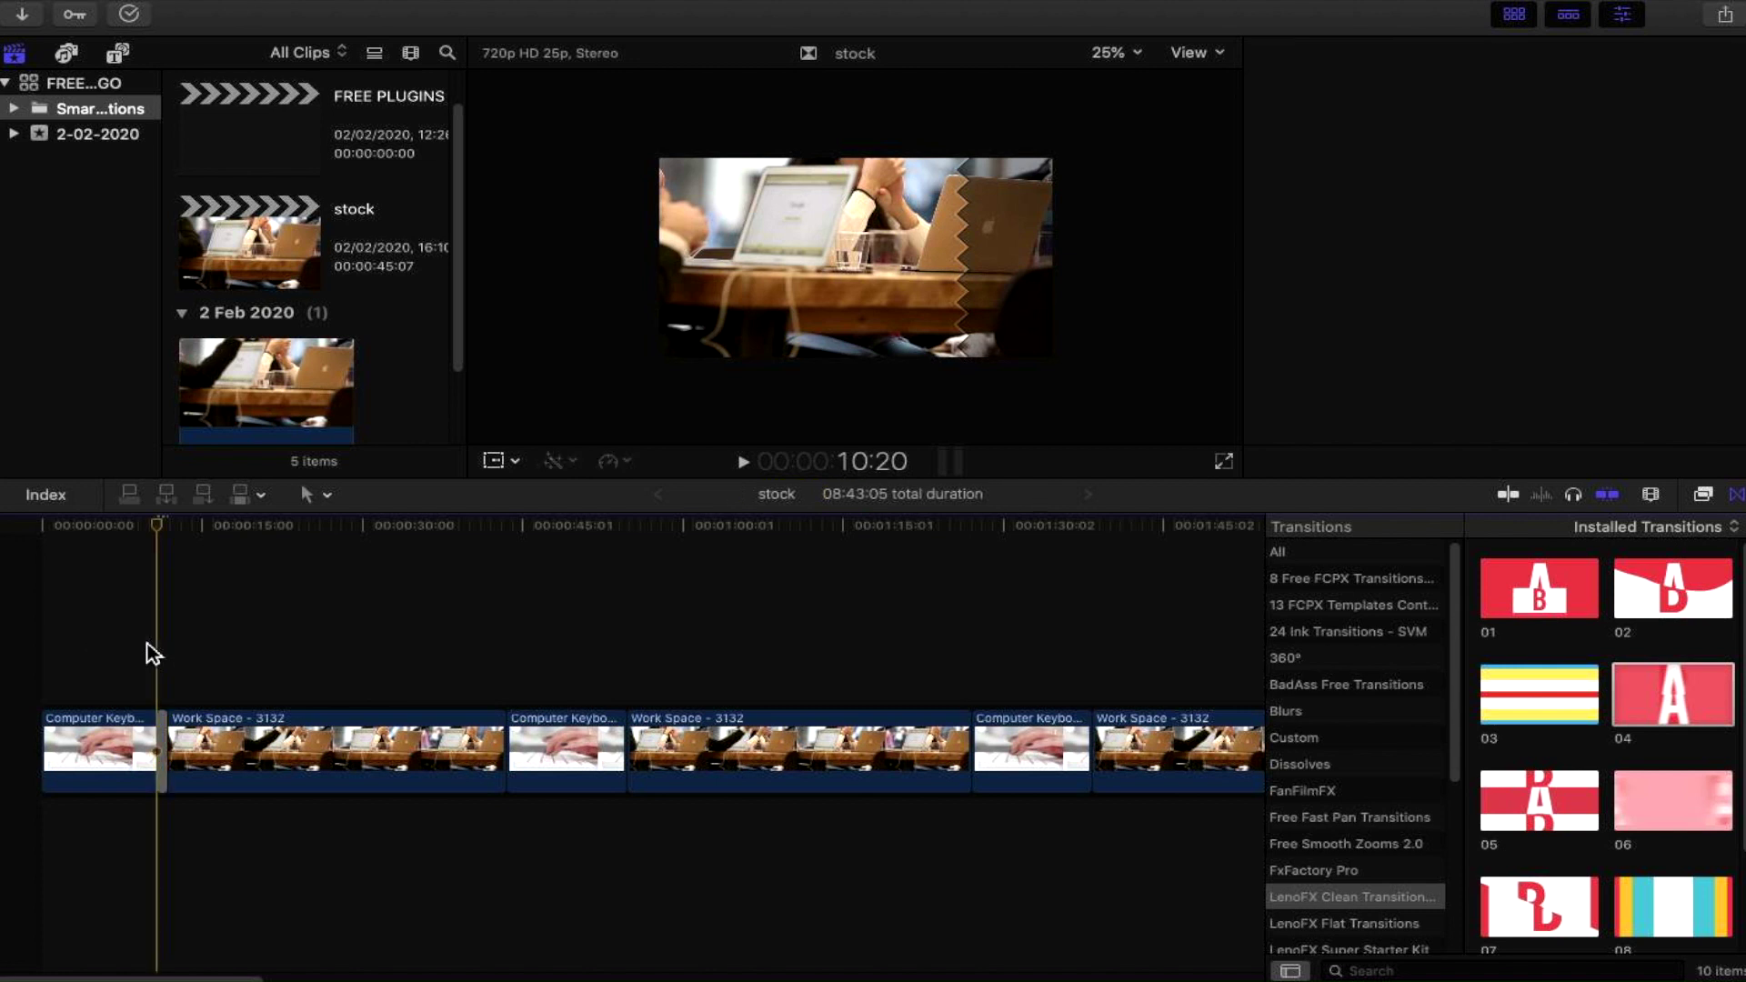
key(space)
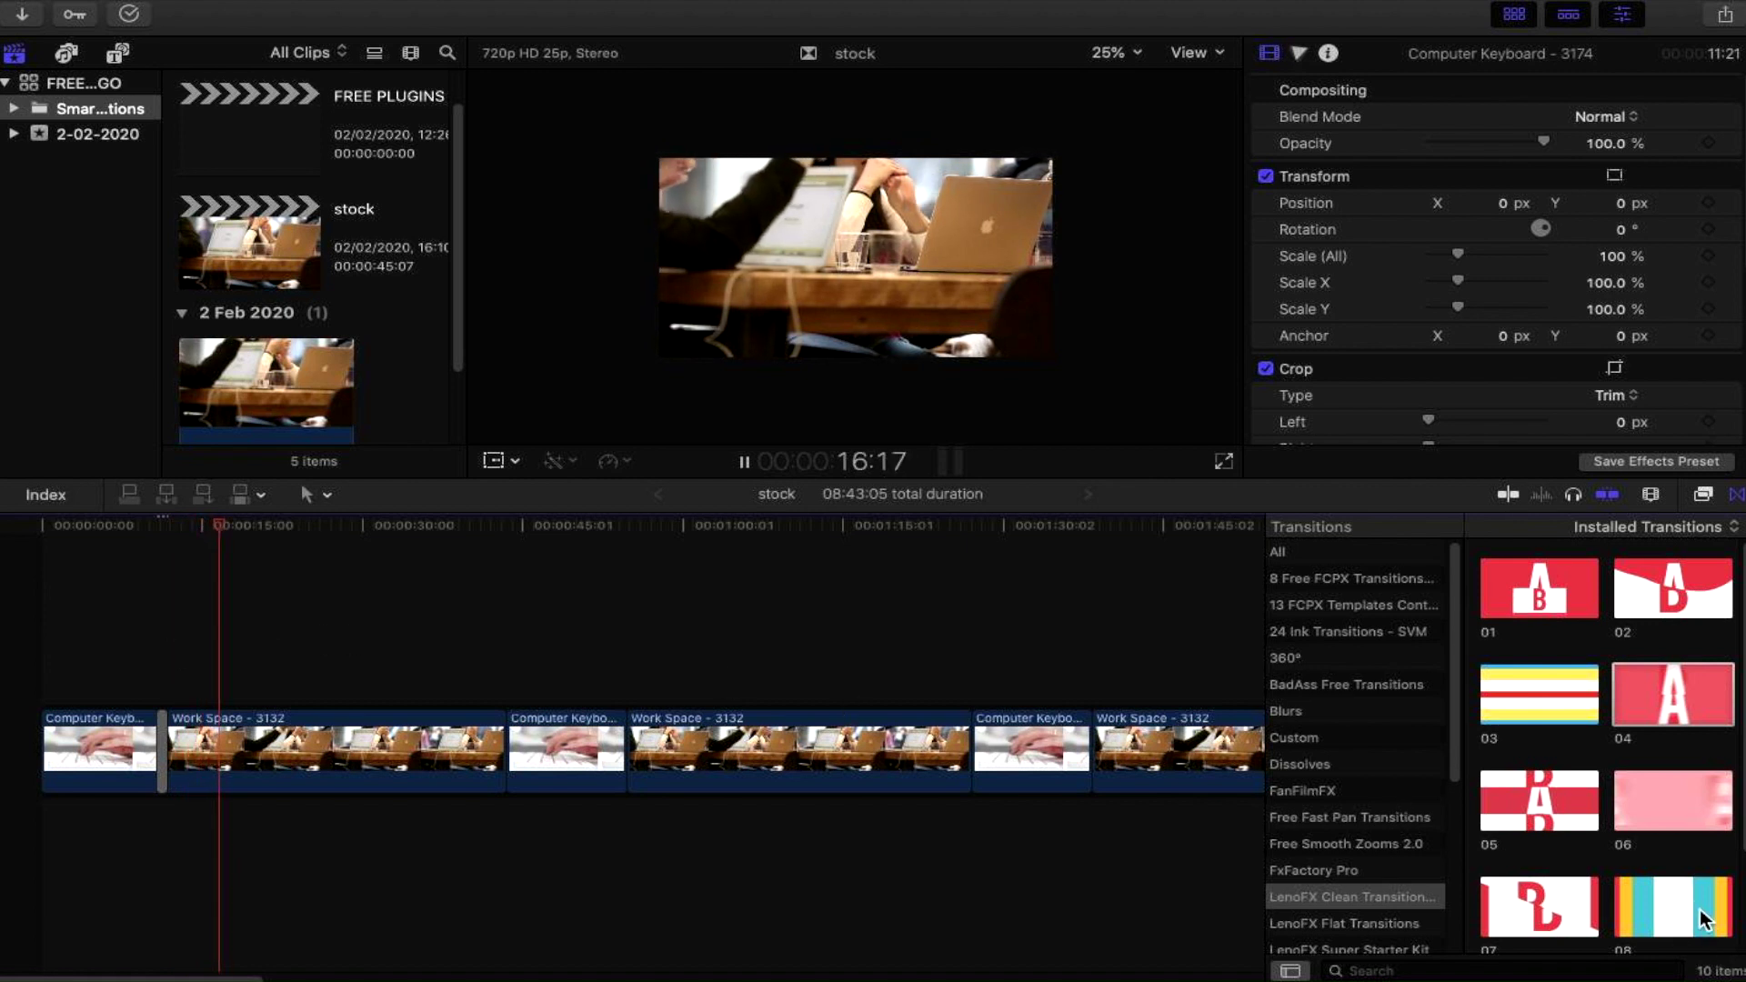
drag(1681, 898, 558, 744)
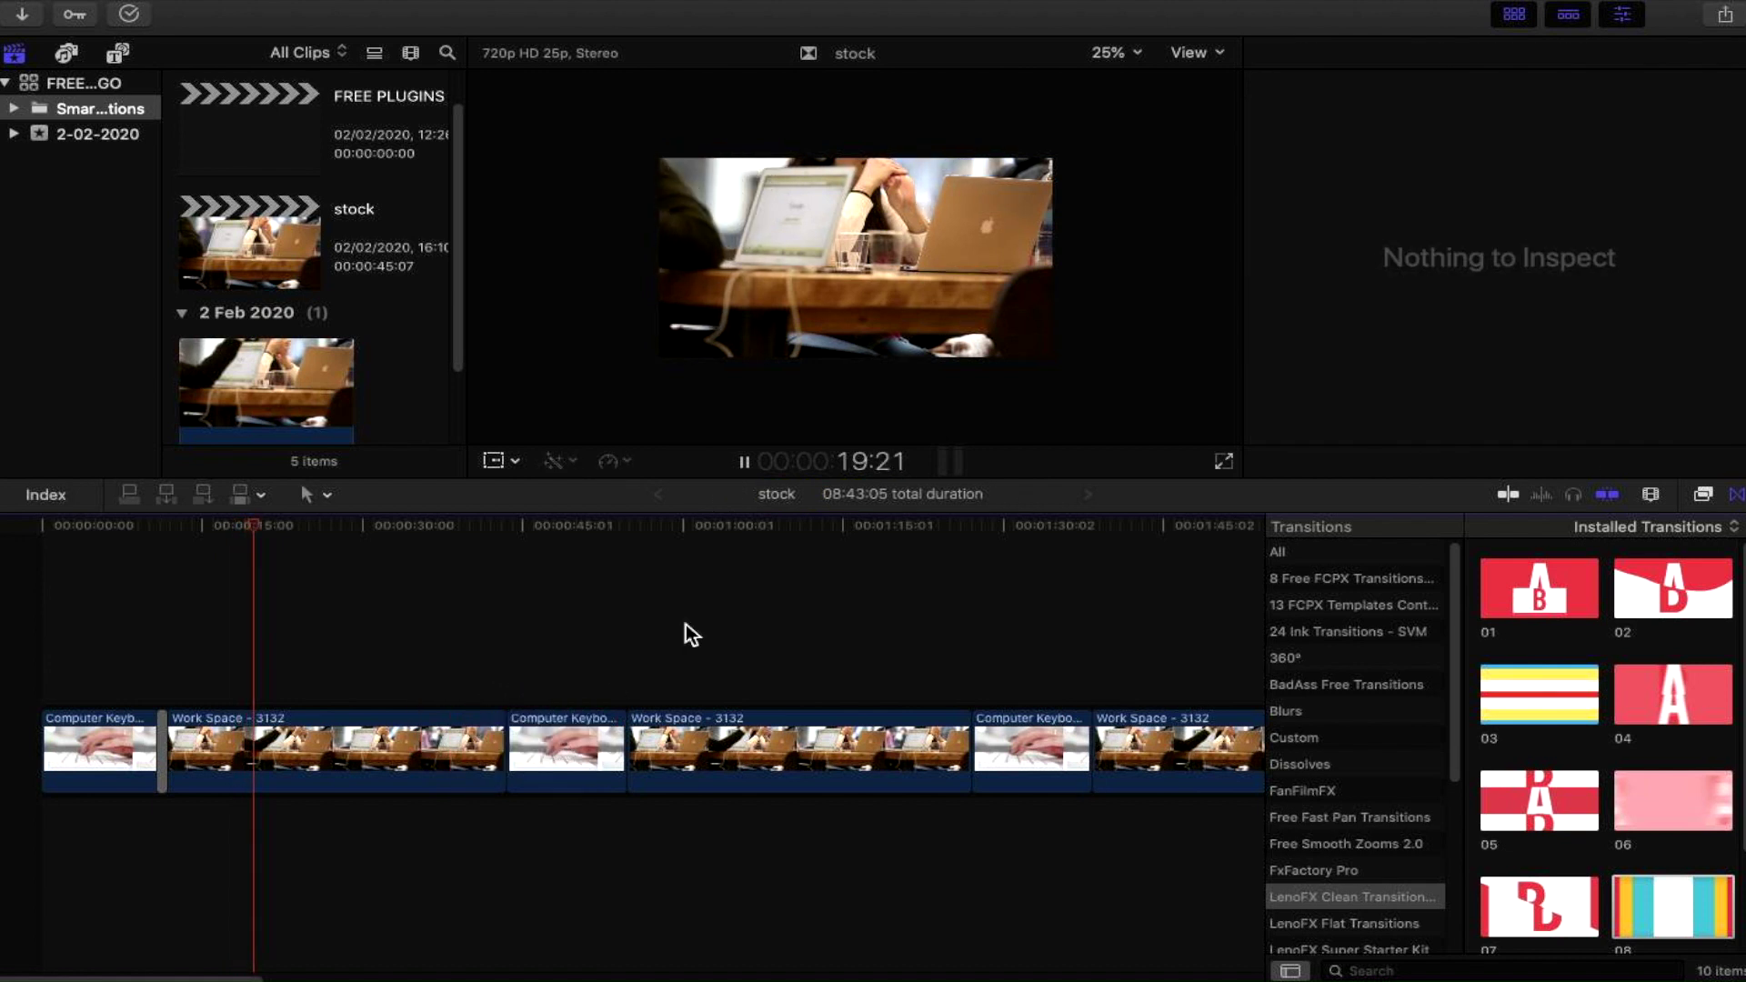
Let clips trim to fit transition 08, zoom the timeline in and select transition 08 in the inspector
click(1037, 362)
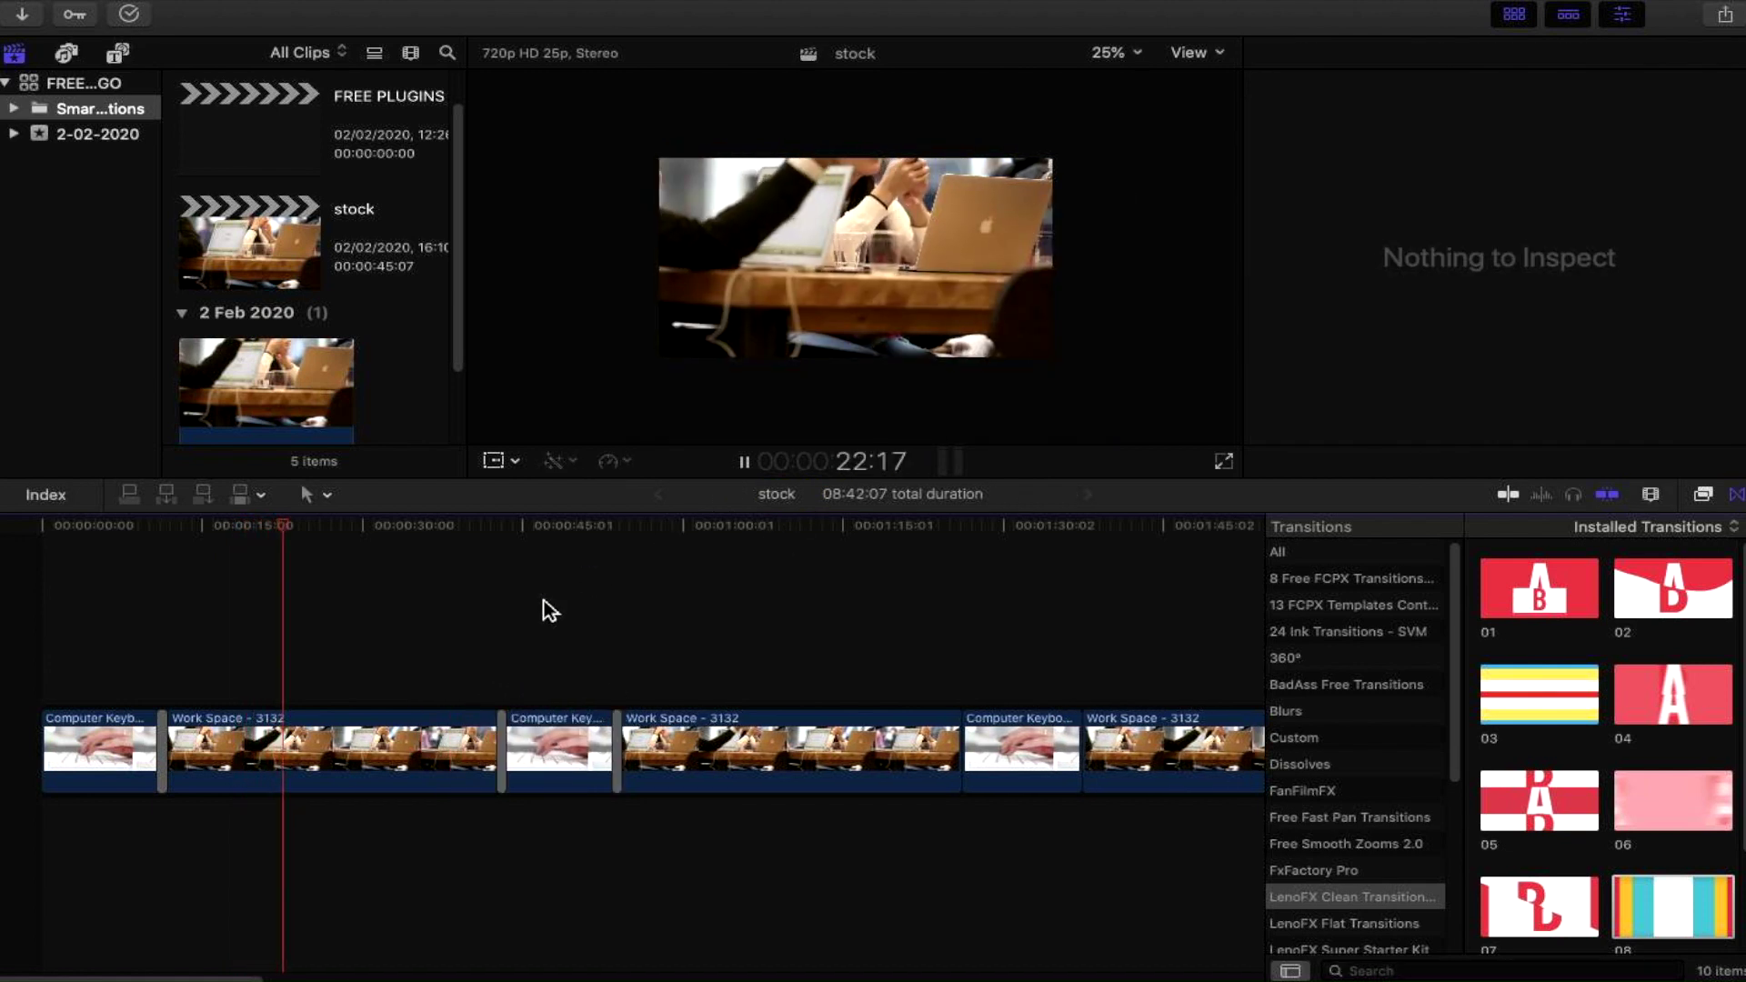
click(486, 637)
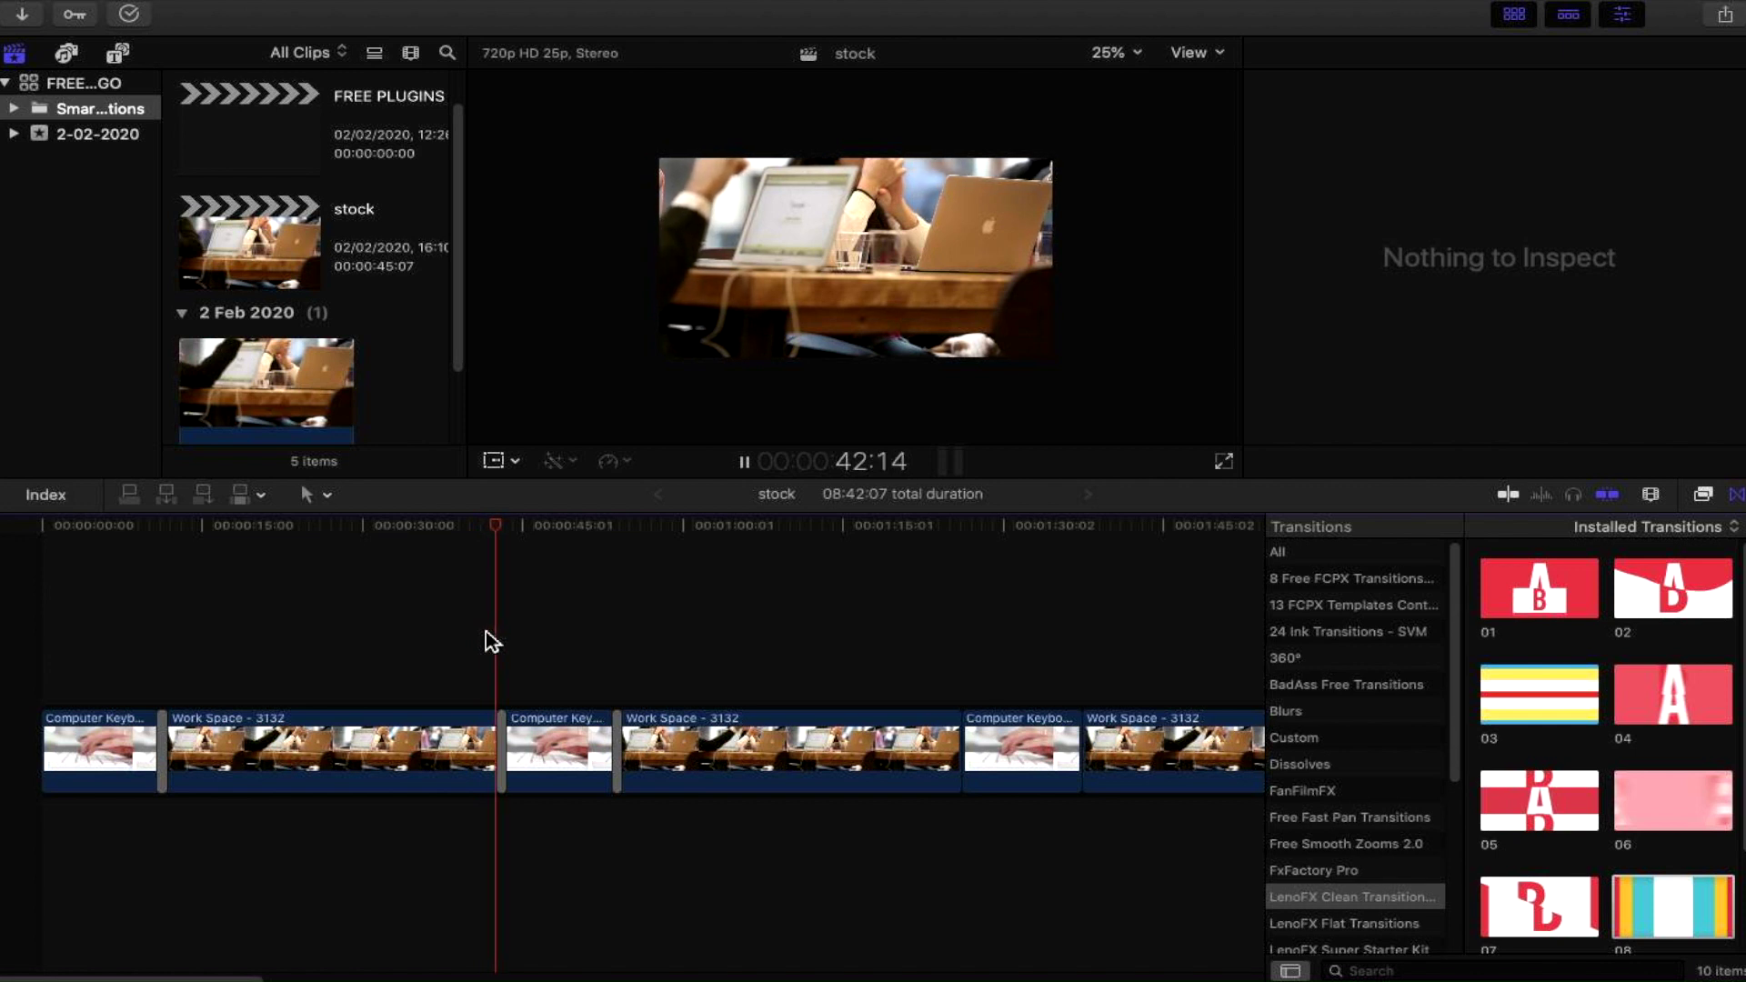
key(space)
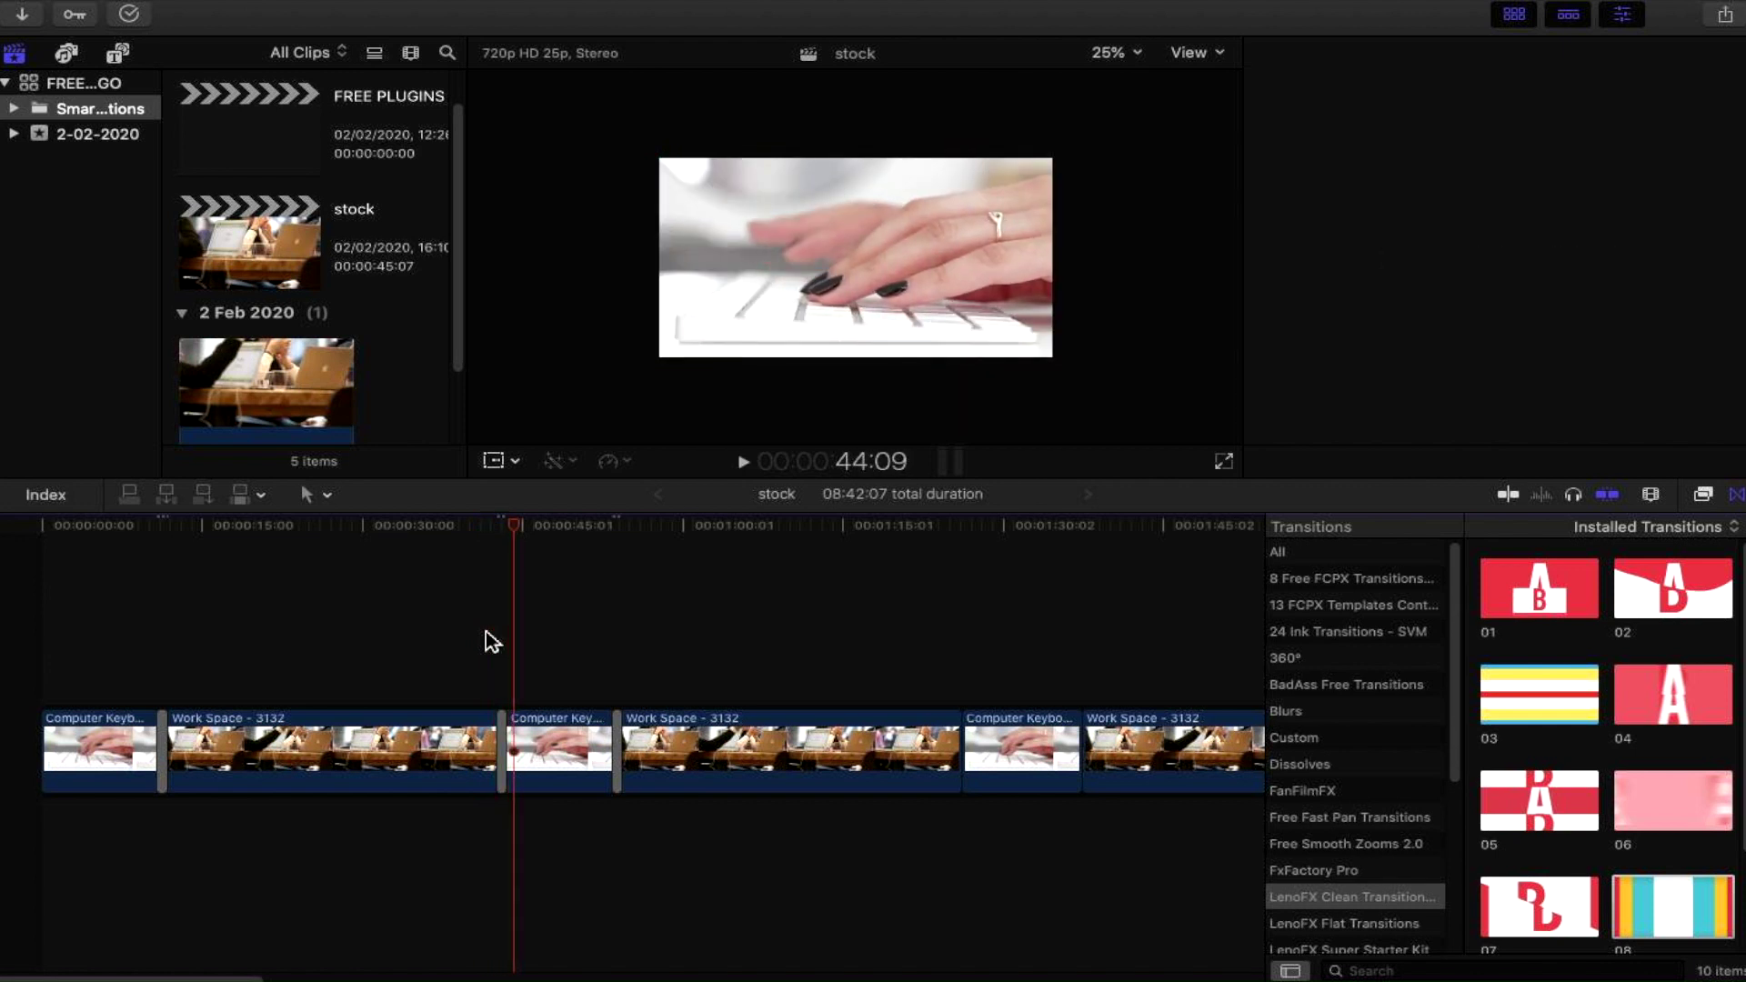
key(super+4)
key(super+equal)
key(super+equal)
key(super+equal)
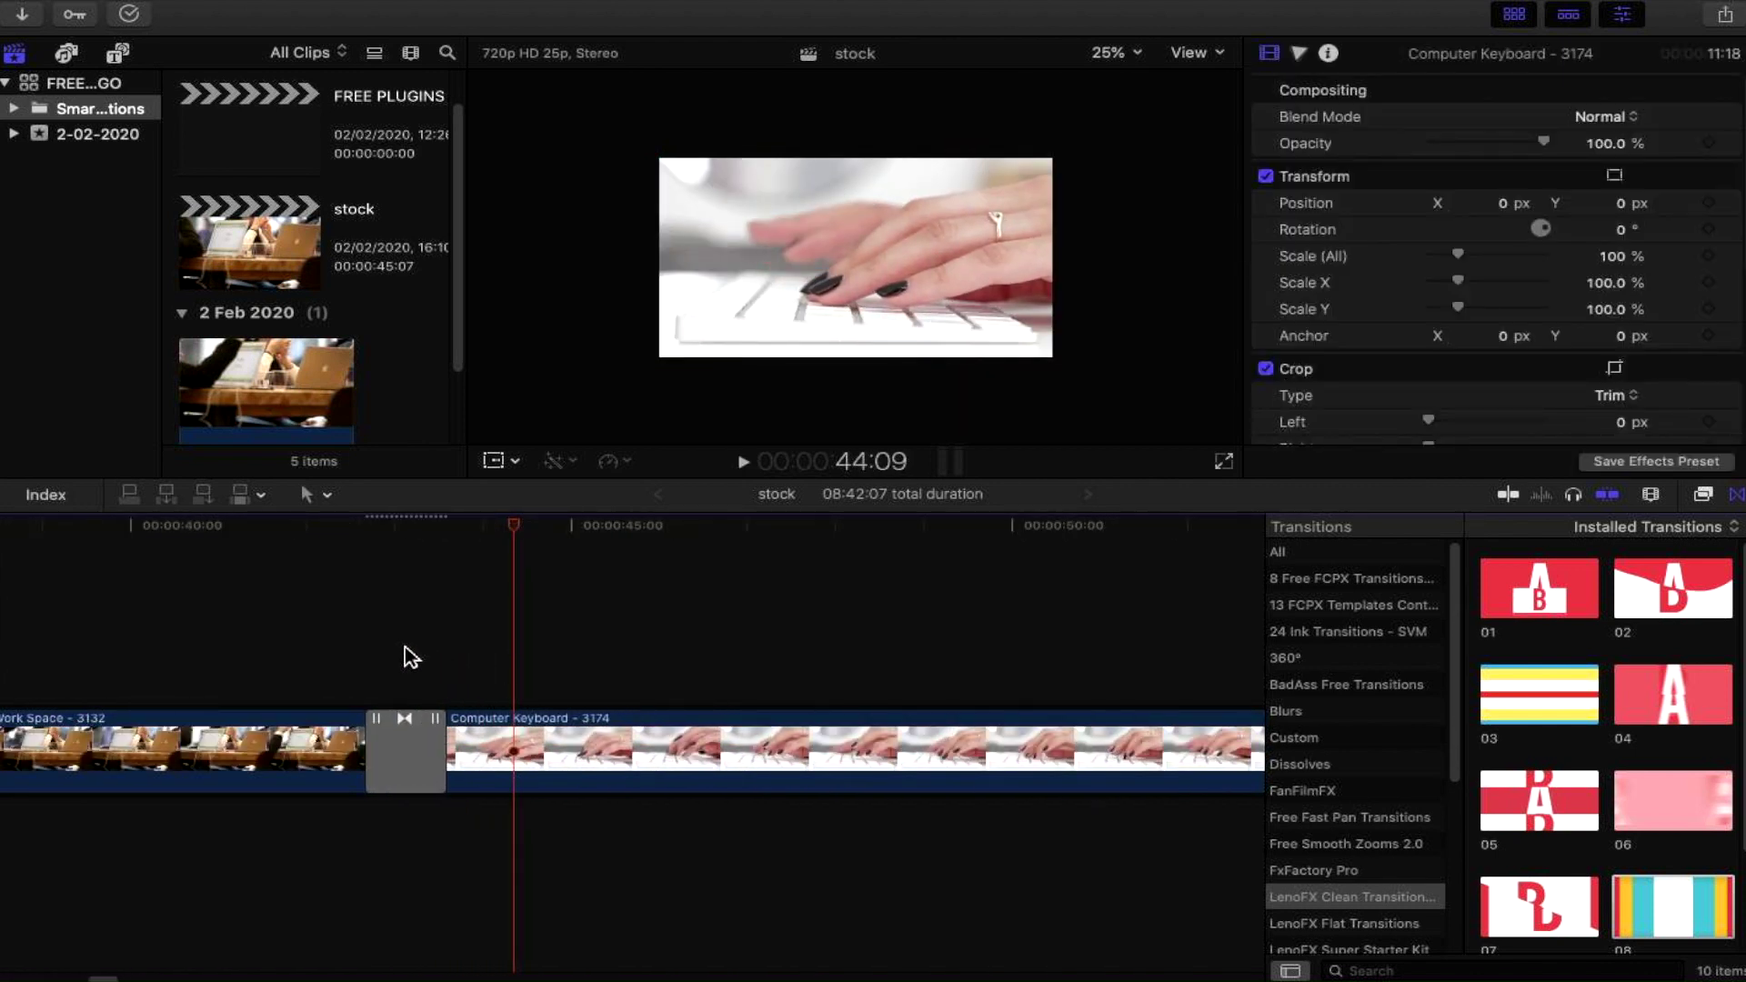
click(406, 525)
click(423, 769)
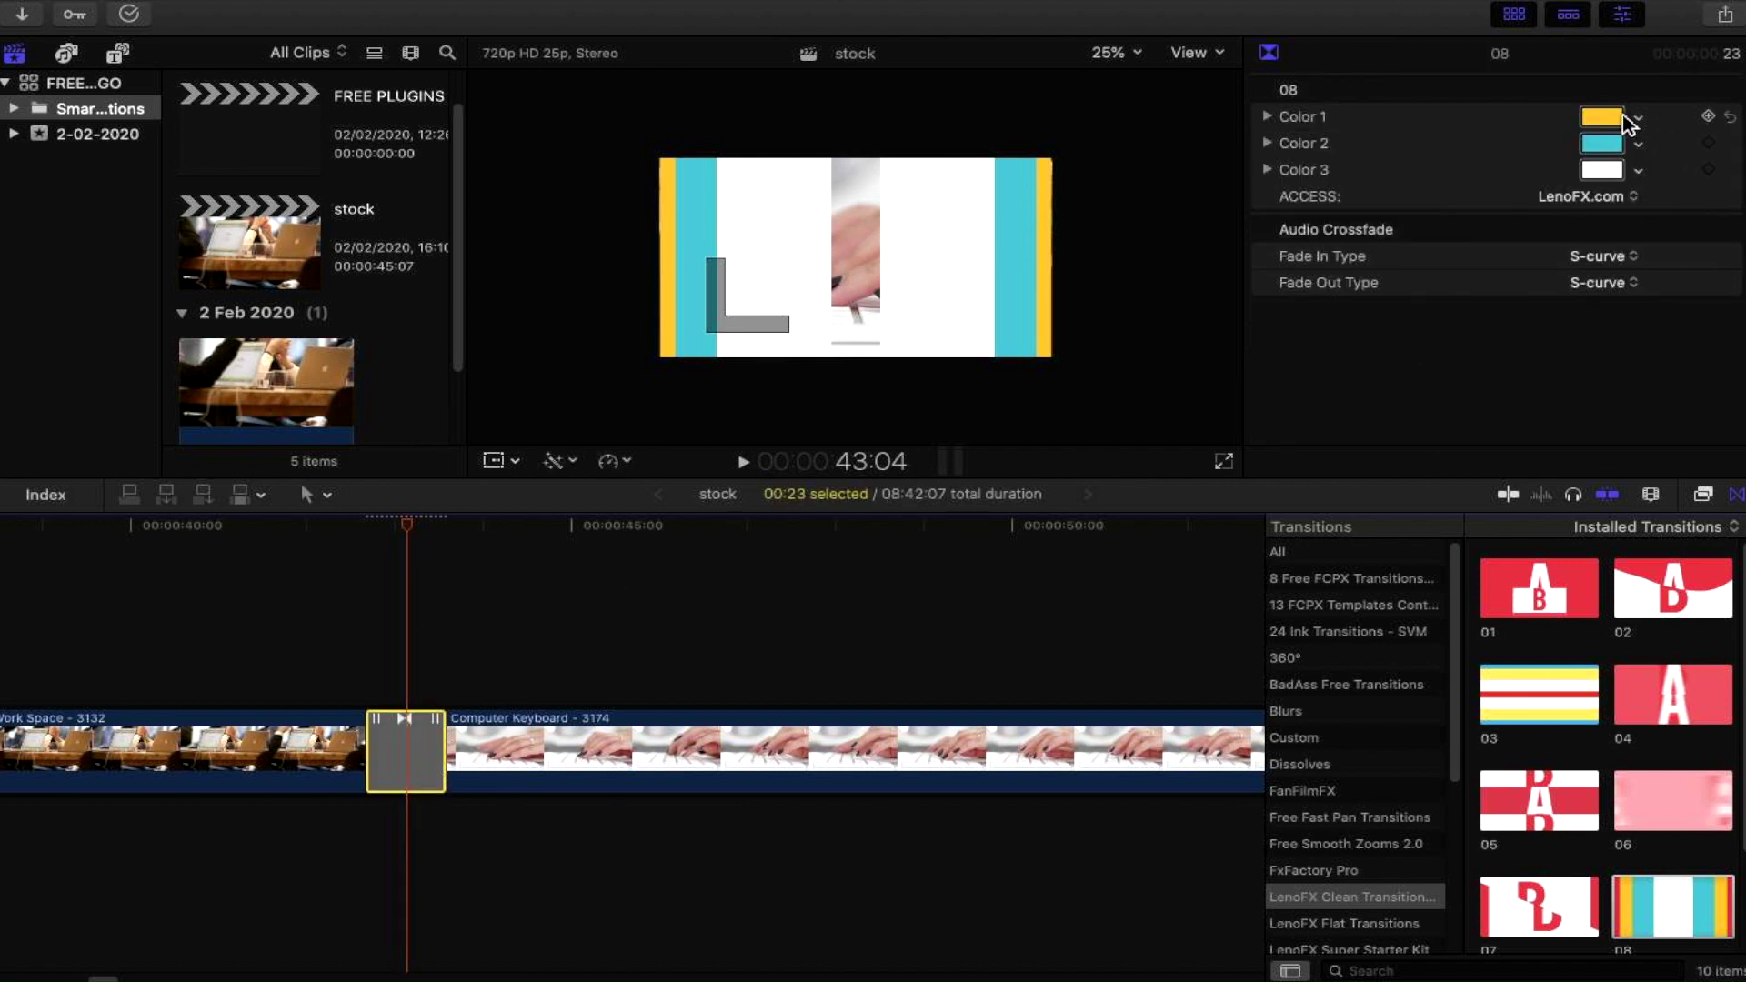
Set transition 08's Color 1 to blue and Color 2 to a dark brown sampled from the footage
click(1637, 119)
drag(1636, 225, 1590, 282)
key(Escape)
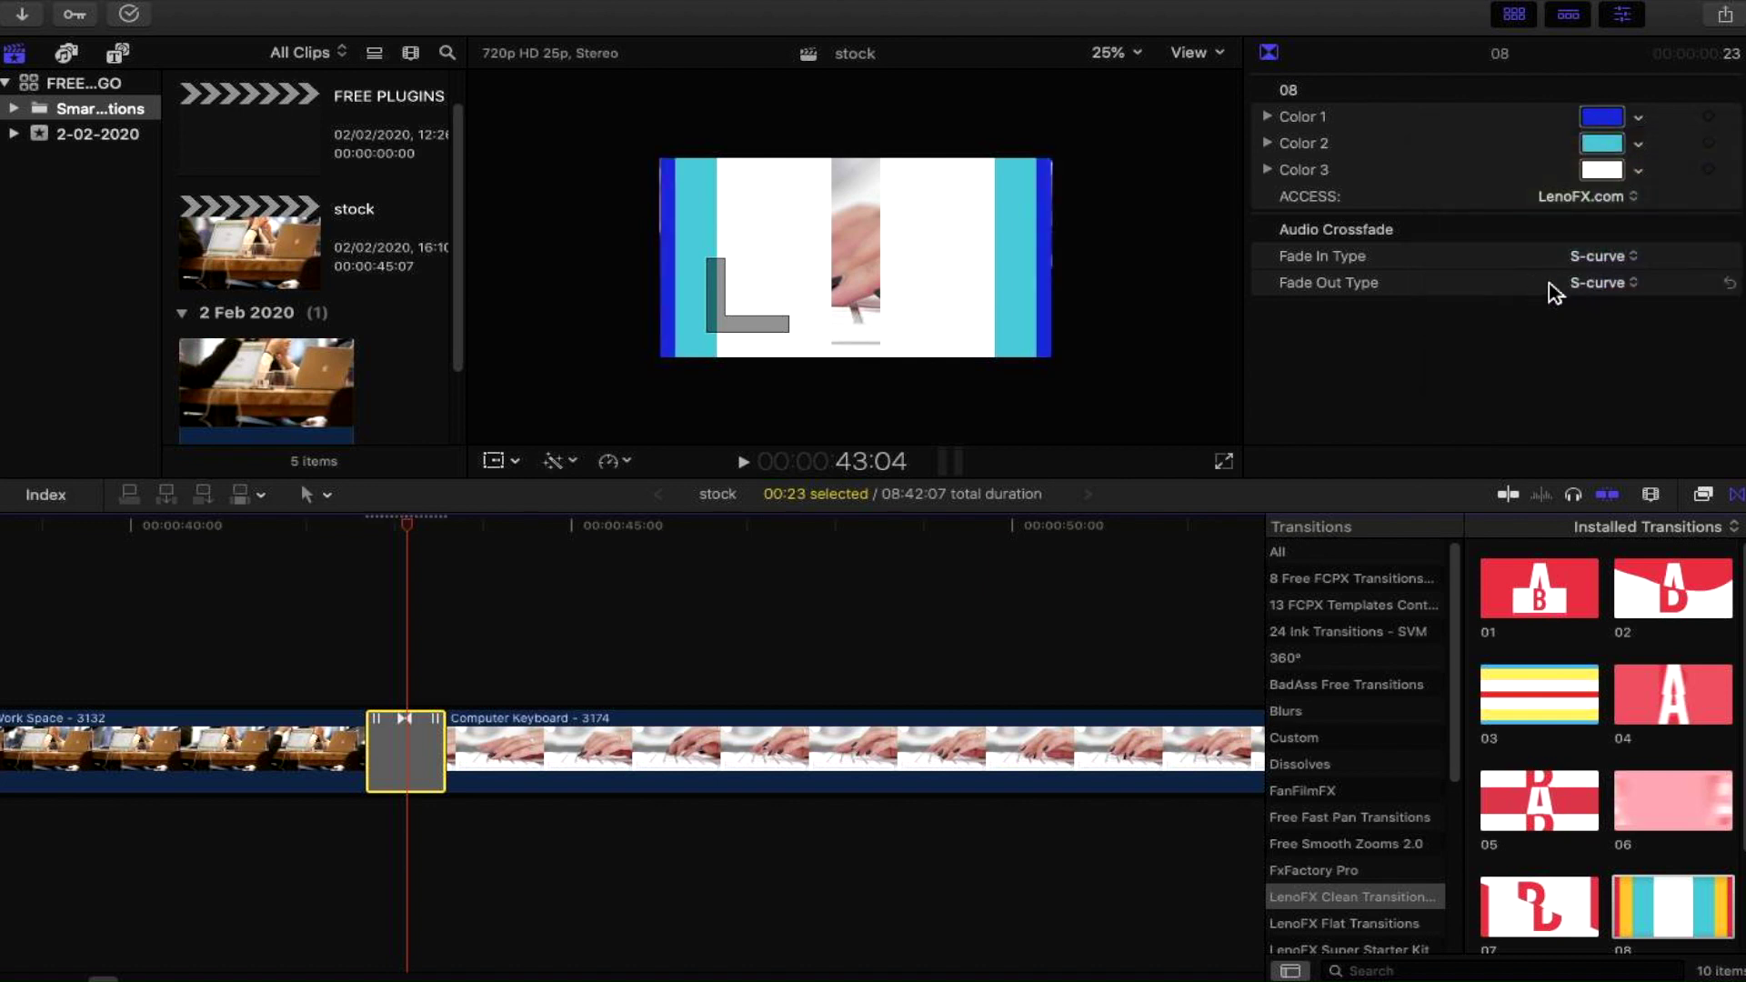
click(1599, 146)
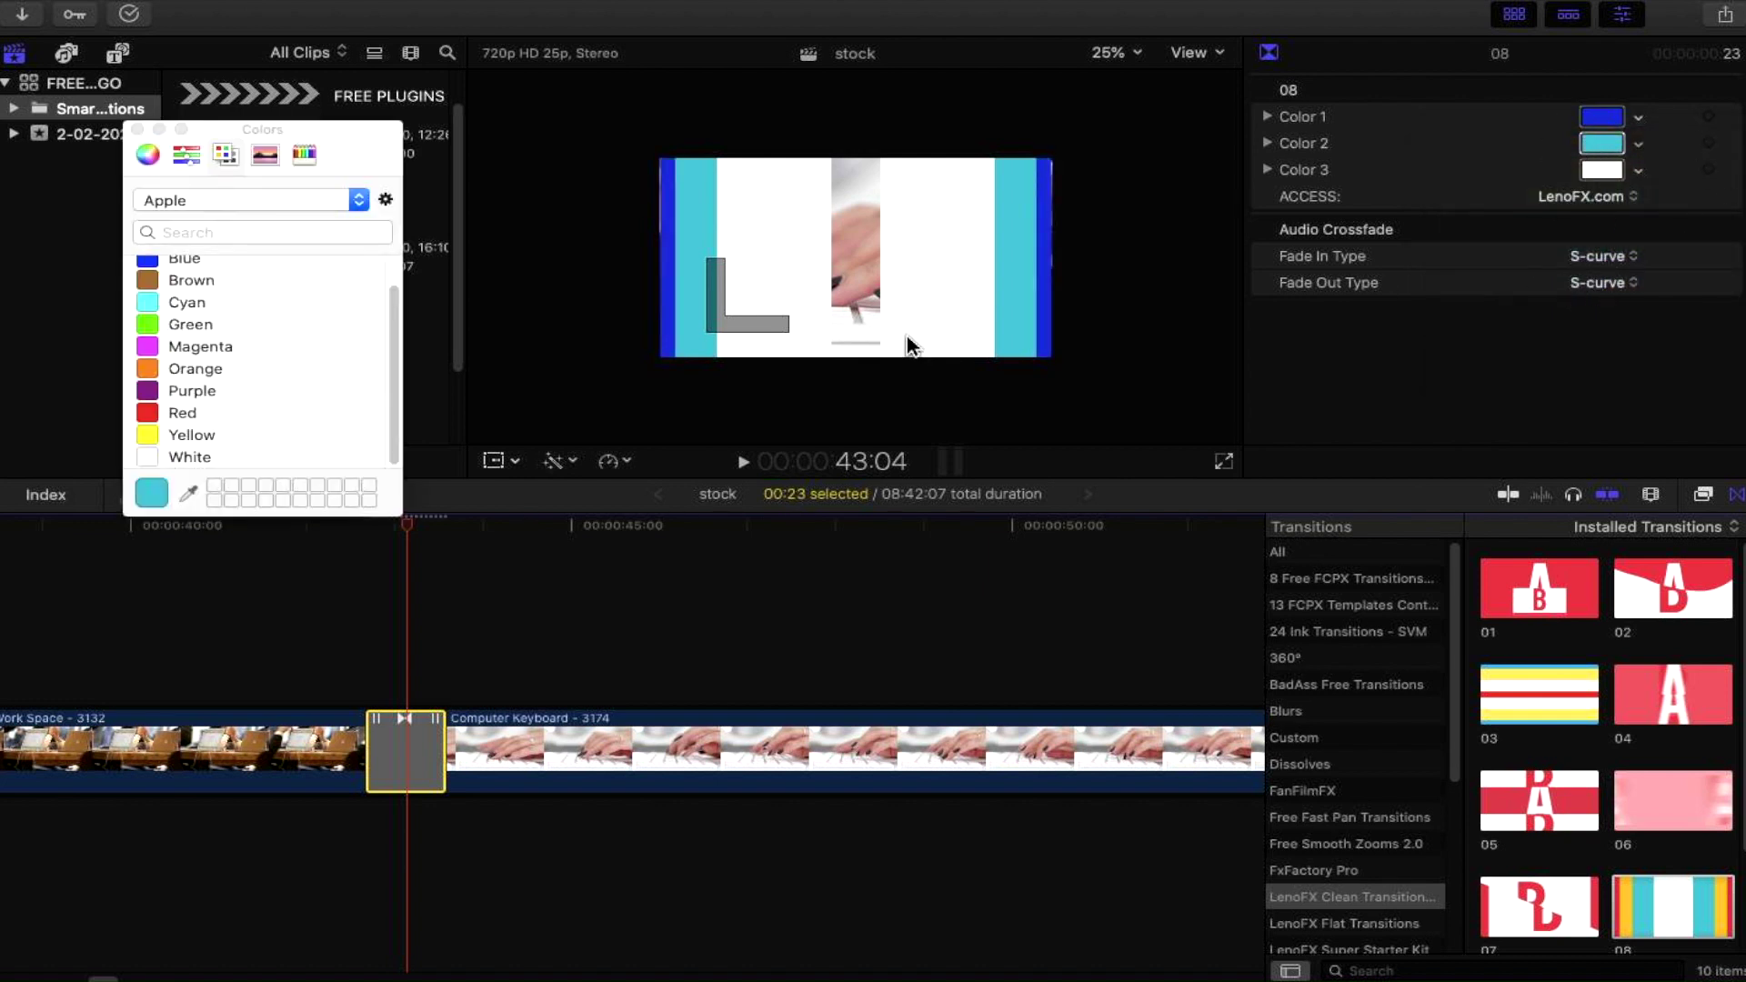
click(190, 494)
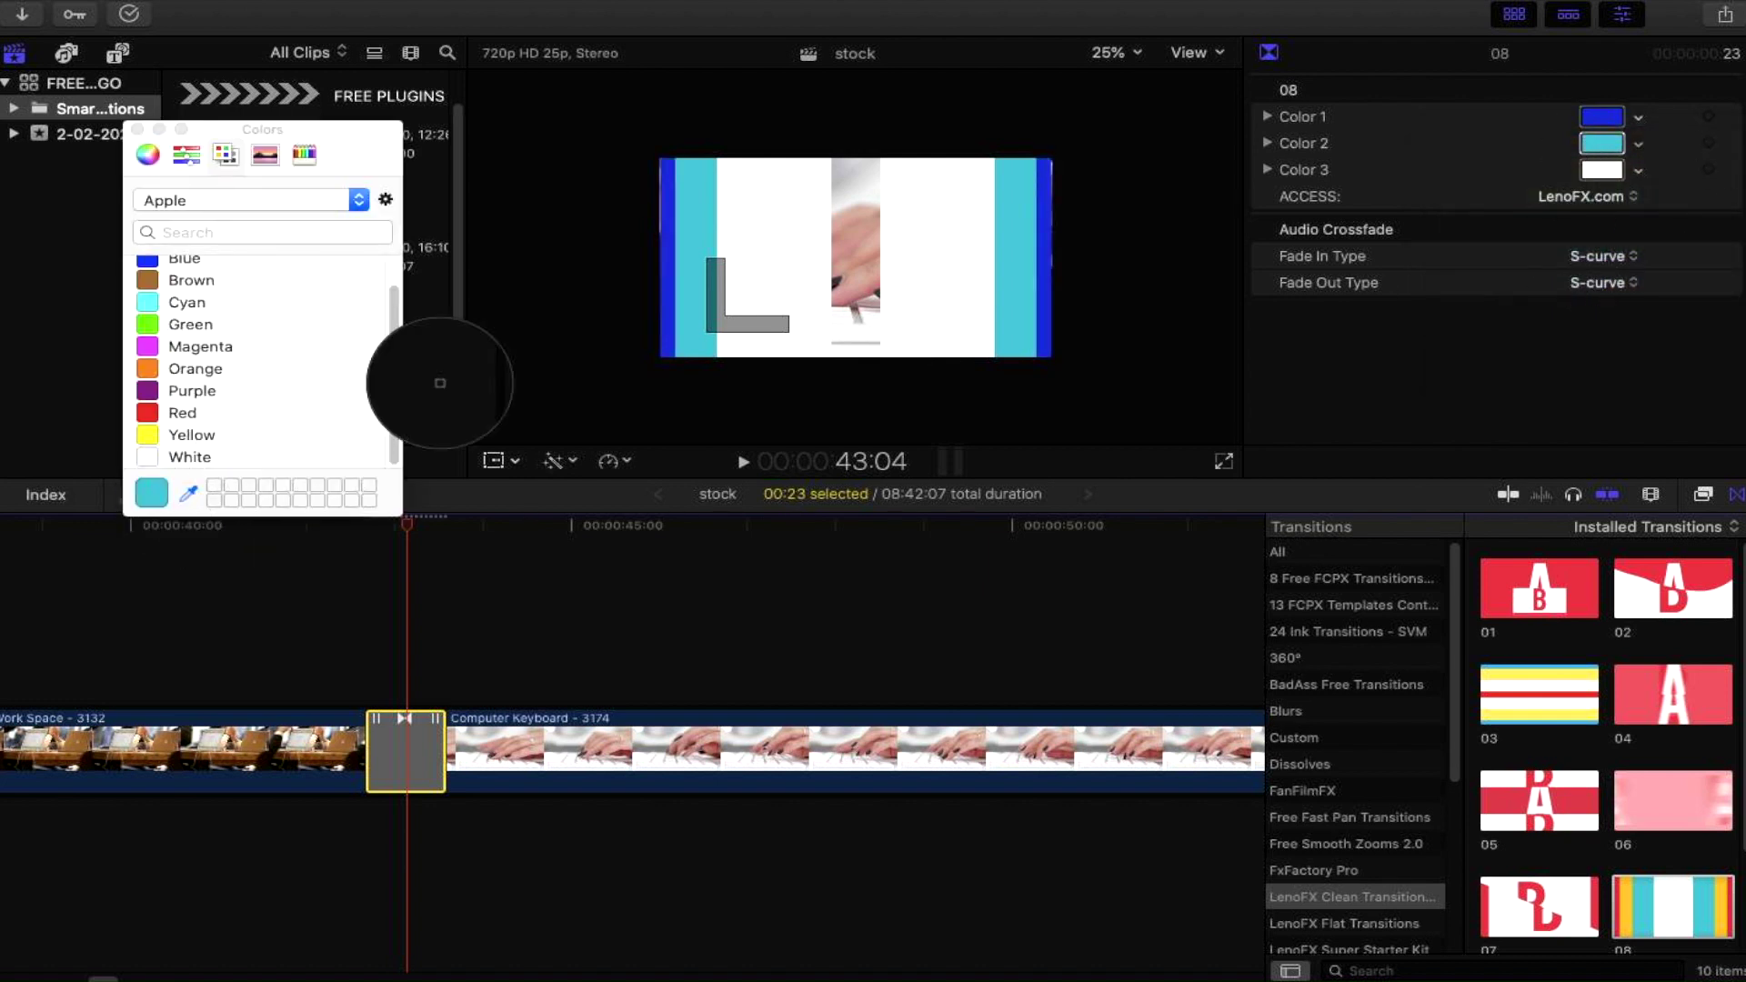
click(841, 291)
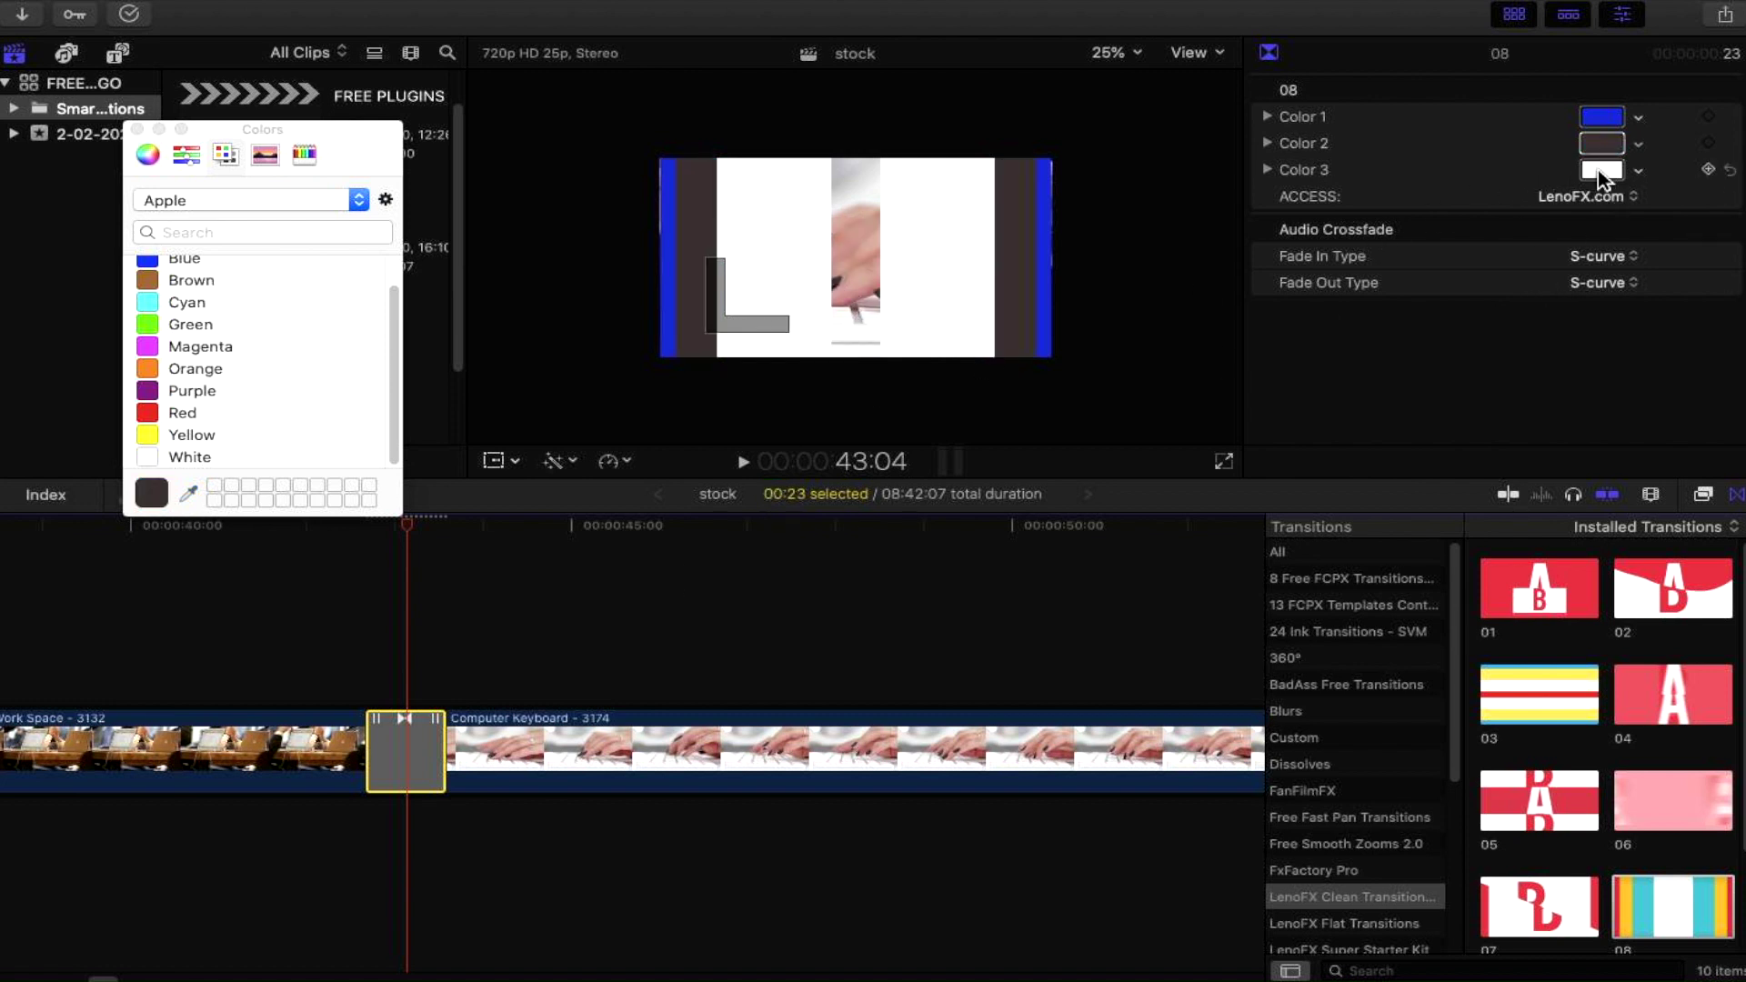
Preview the recoloured transition 08 and scrub back to its frame
click(337, 659)
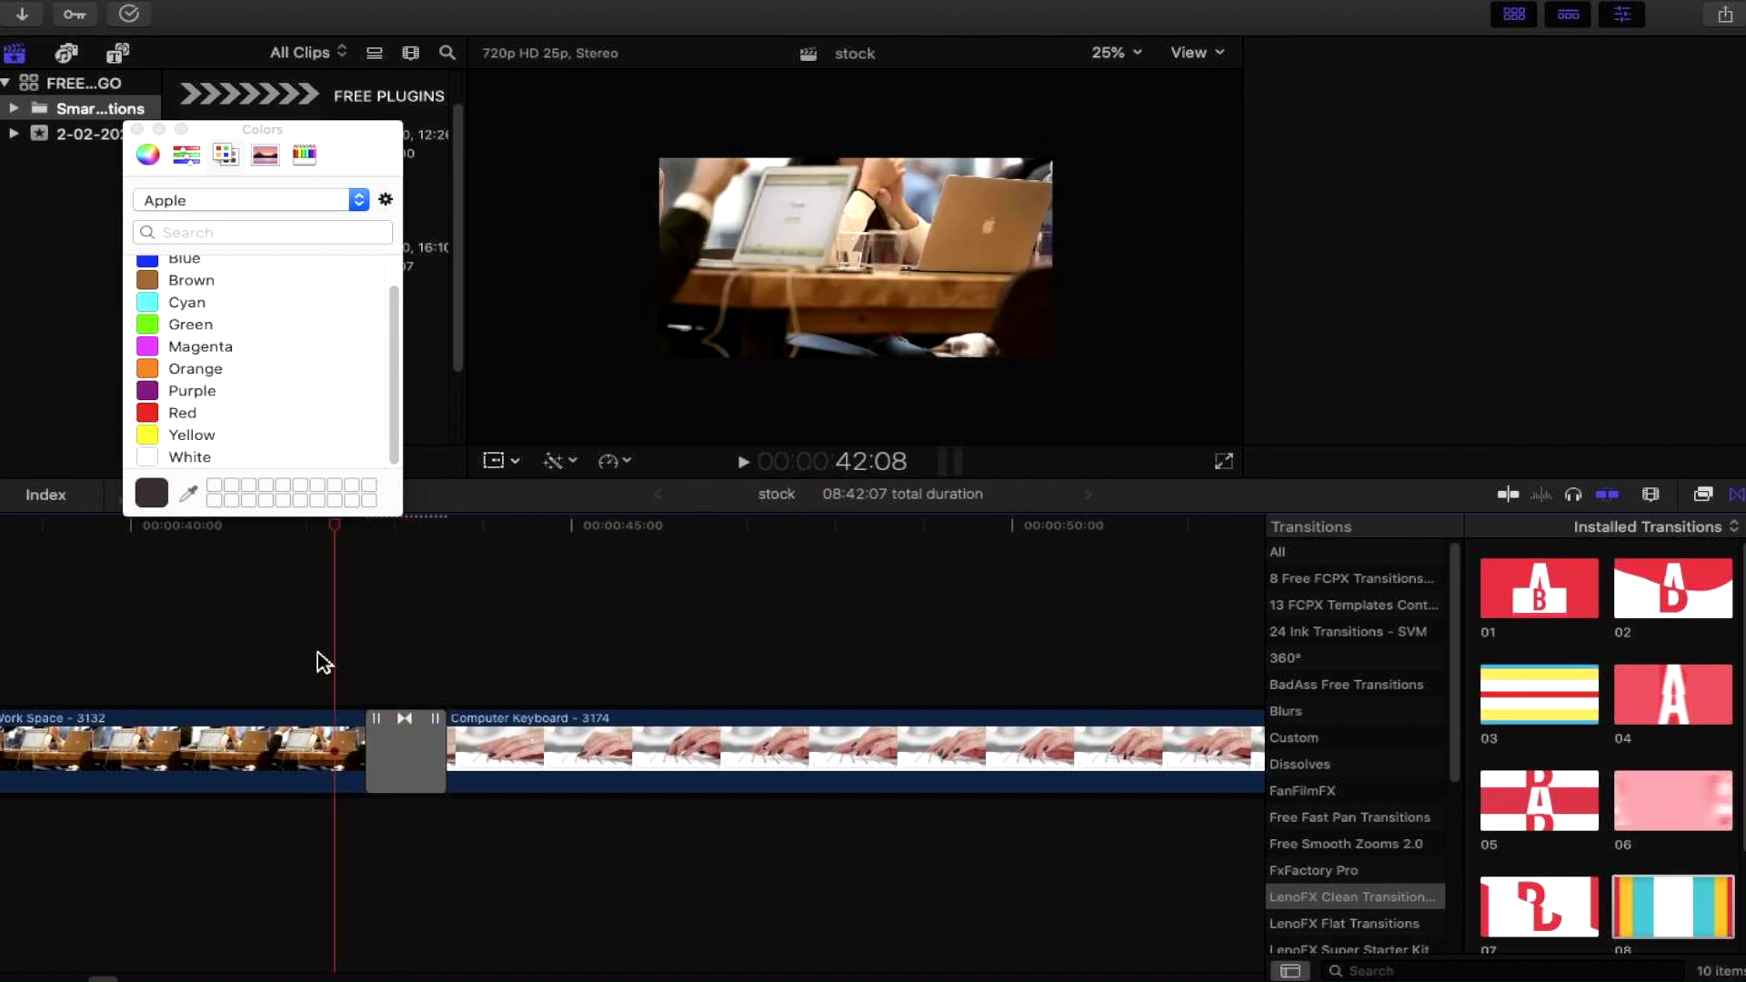
key(space)
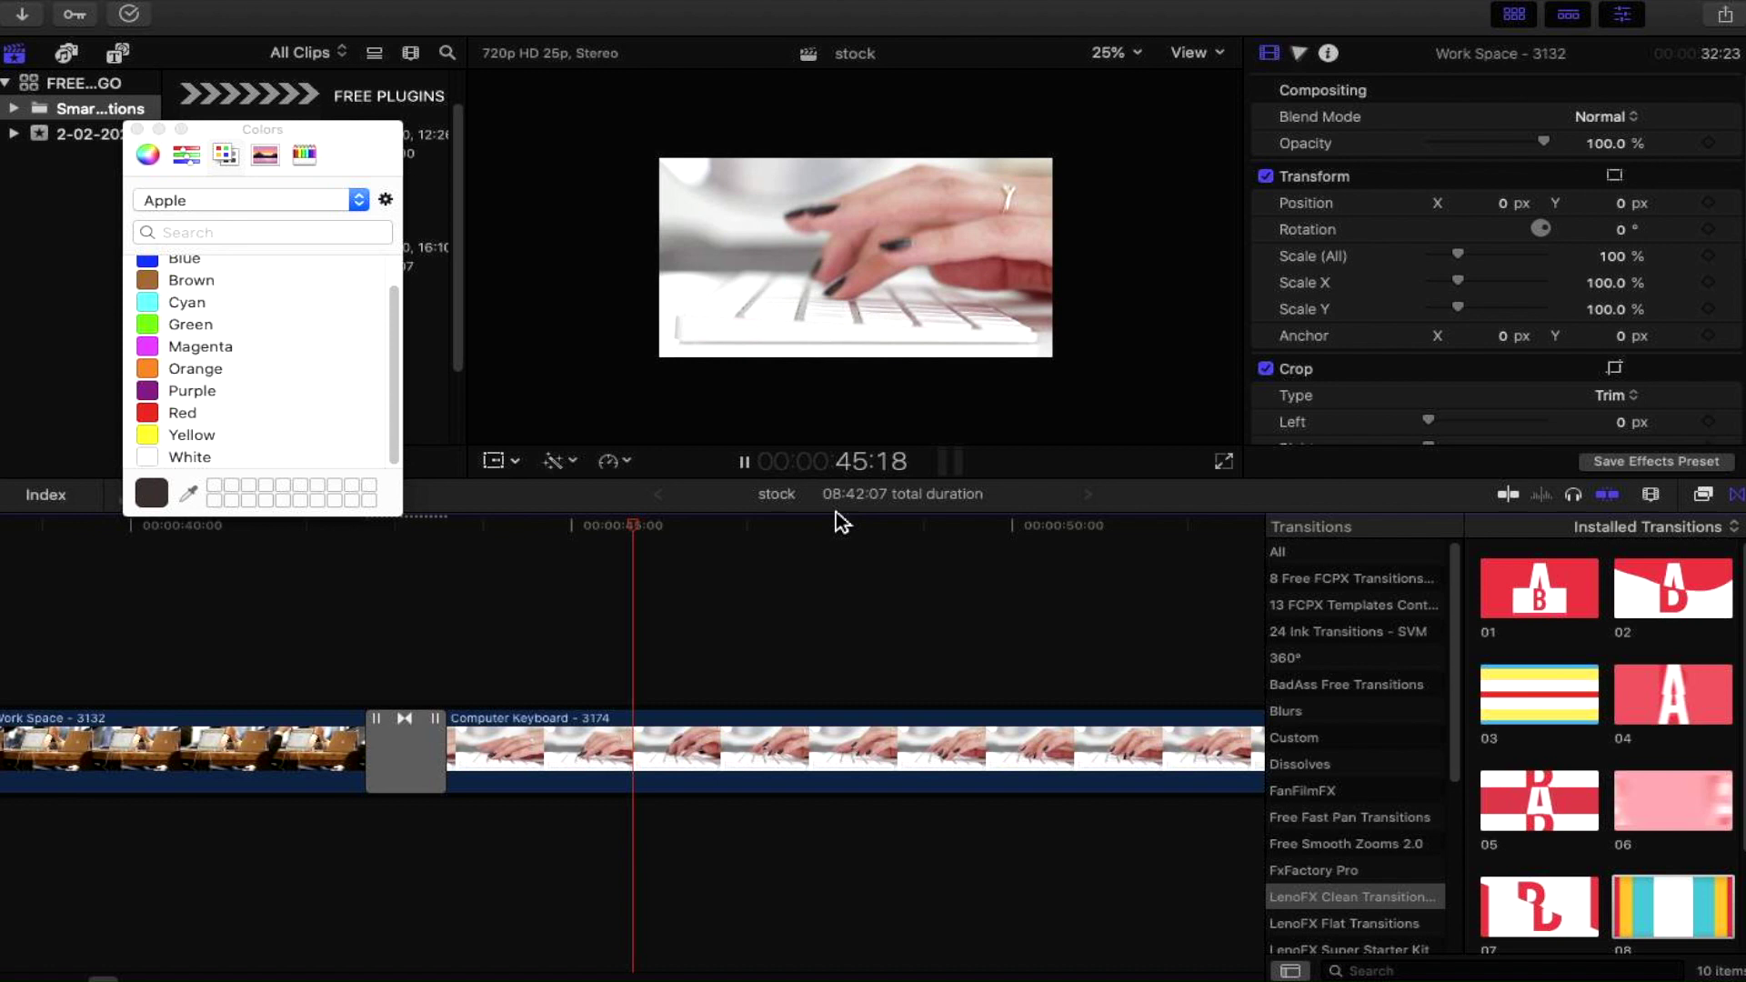
key(space)
click(407, 589)
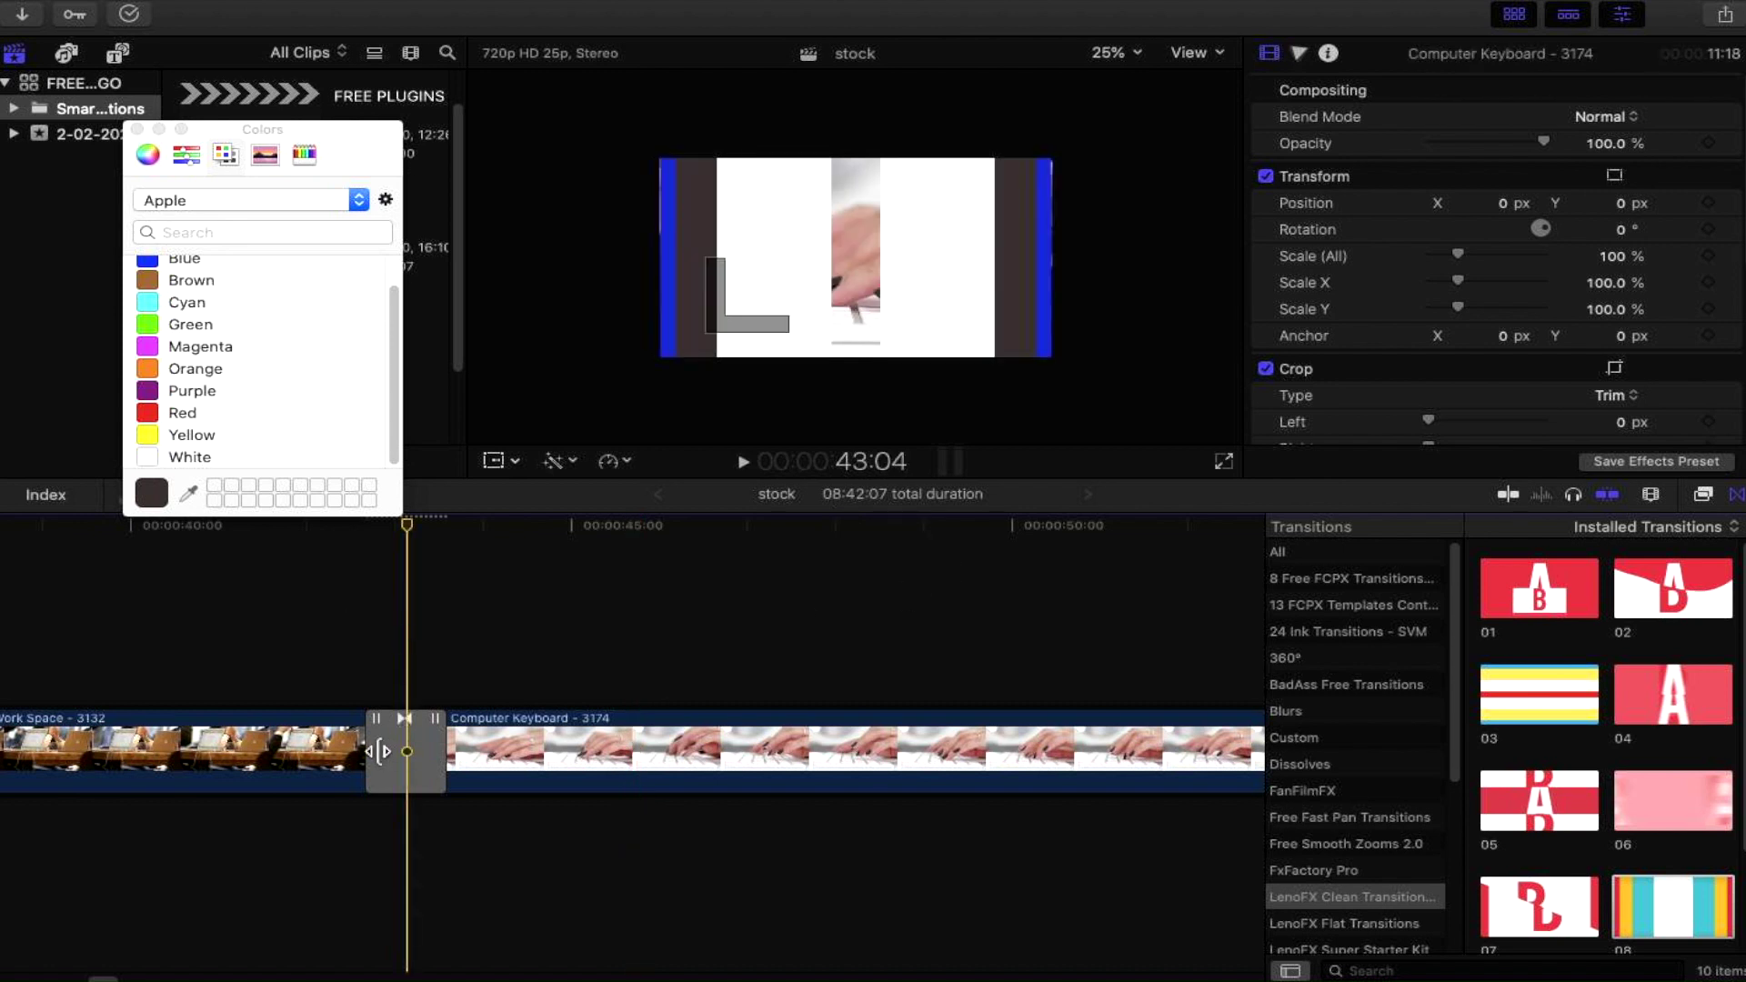
drag(411, 526, 407, 525)
Set transition 08's Color 3 to a beige skin tone sampled from the footage
click(401, 760)
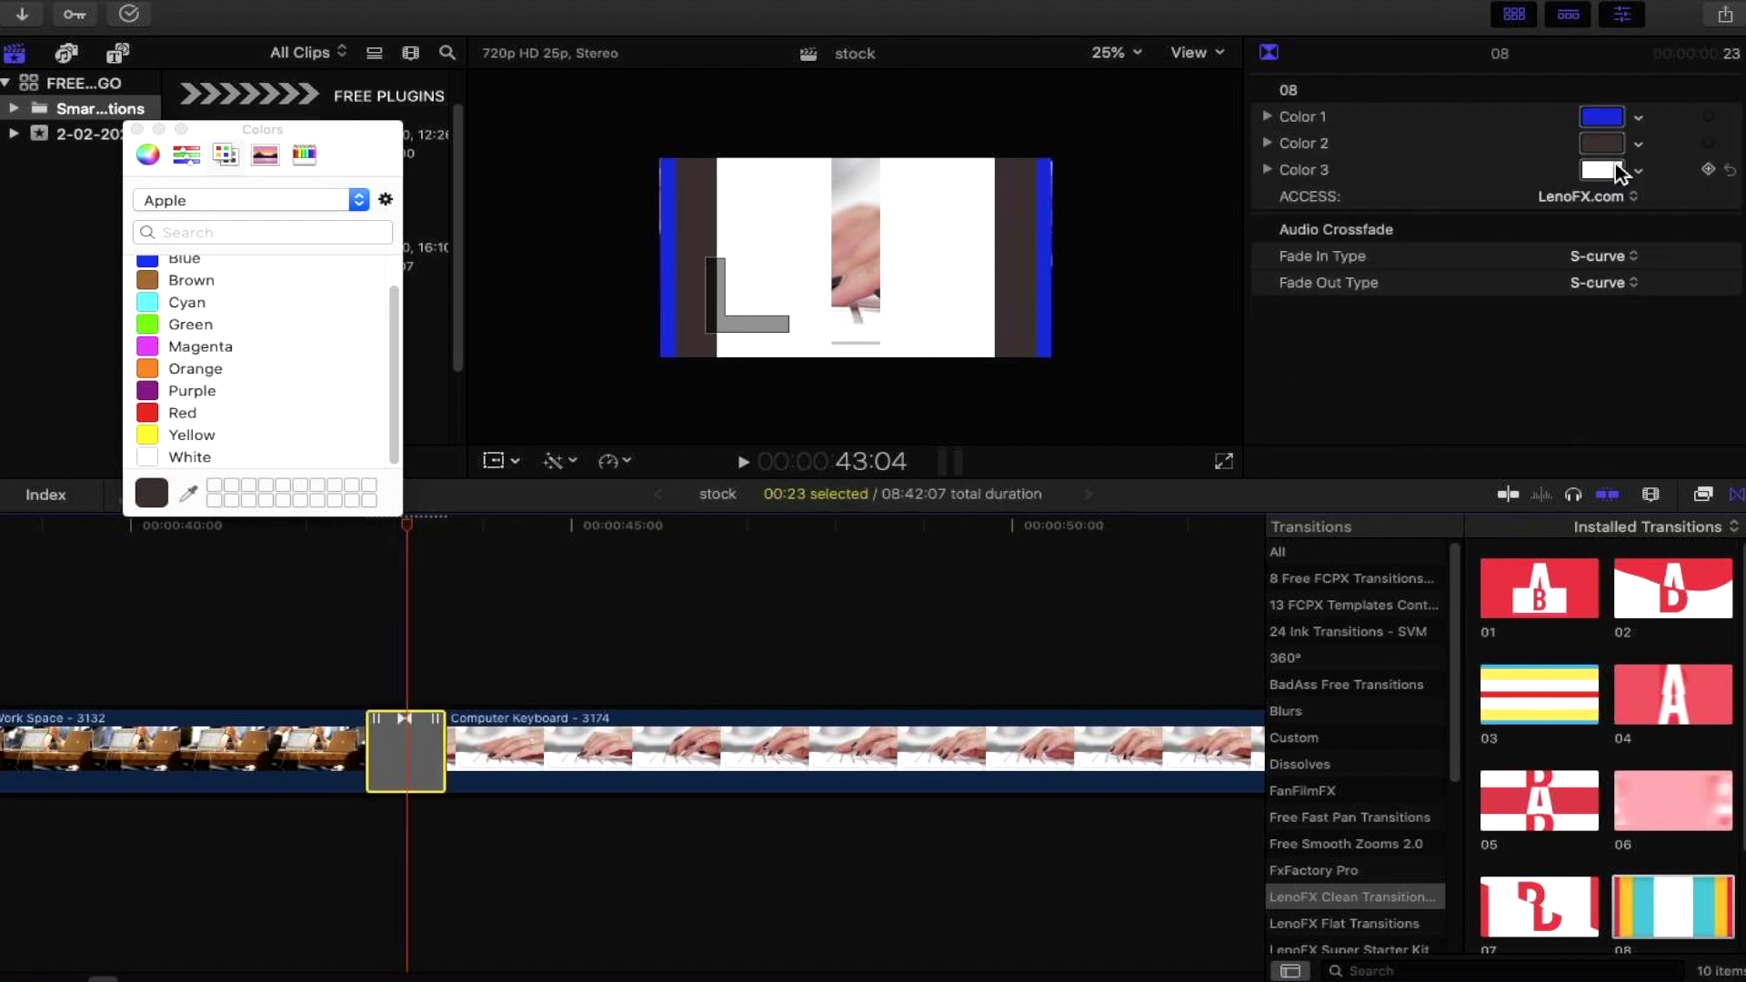
click(1617, 171)
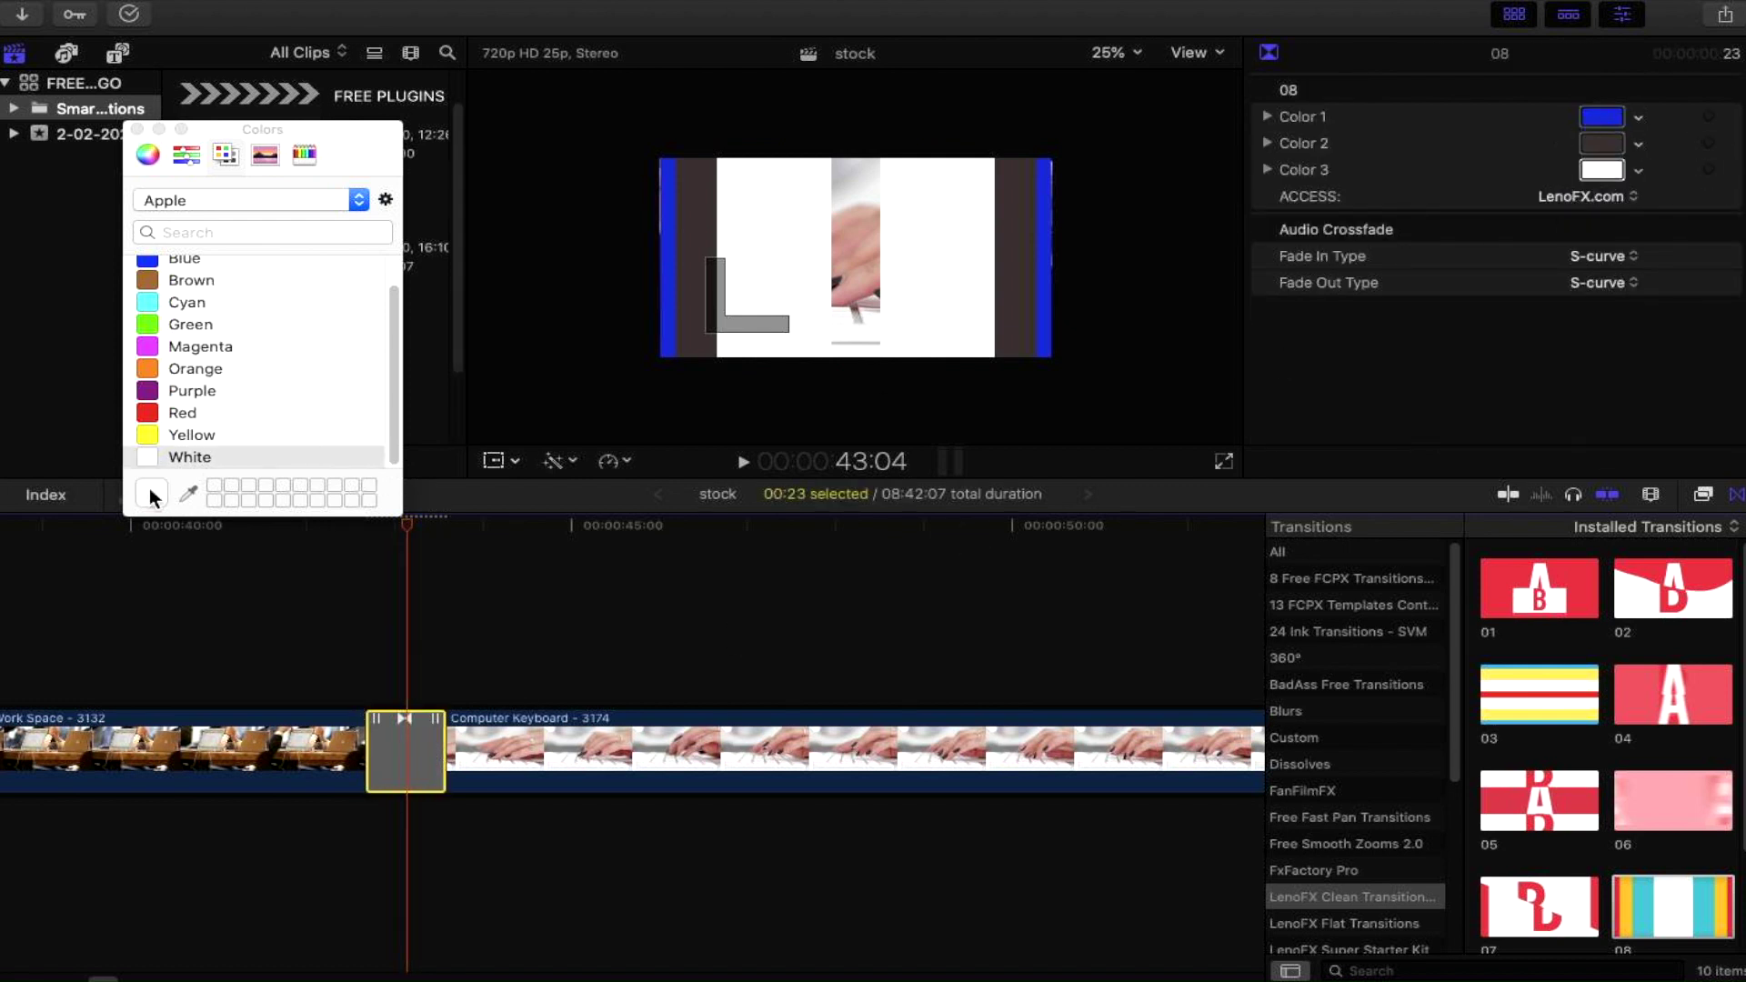
click(189, 494)
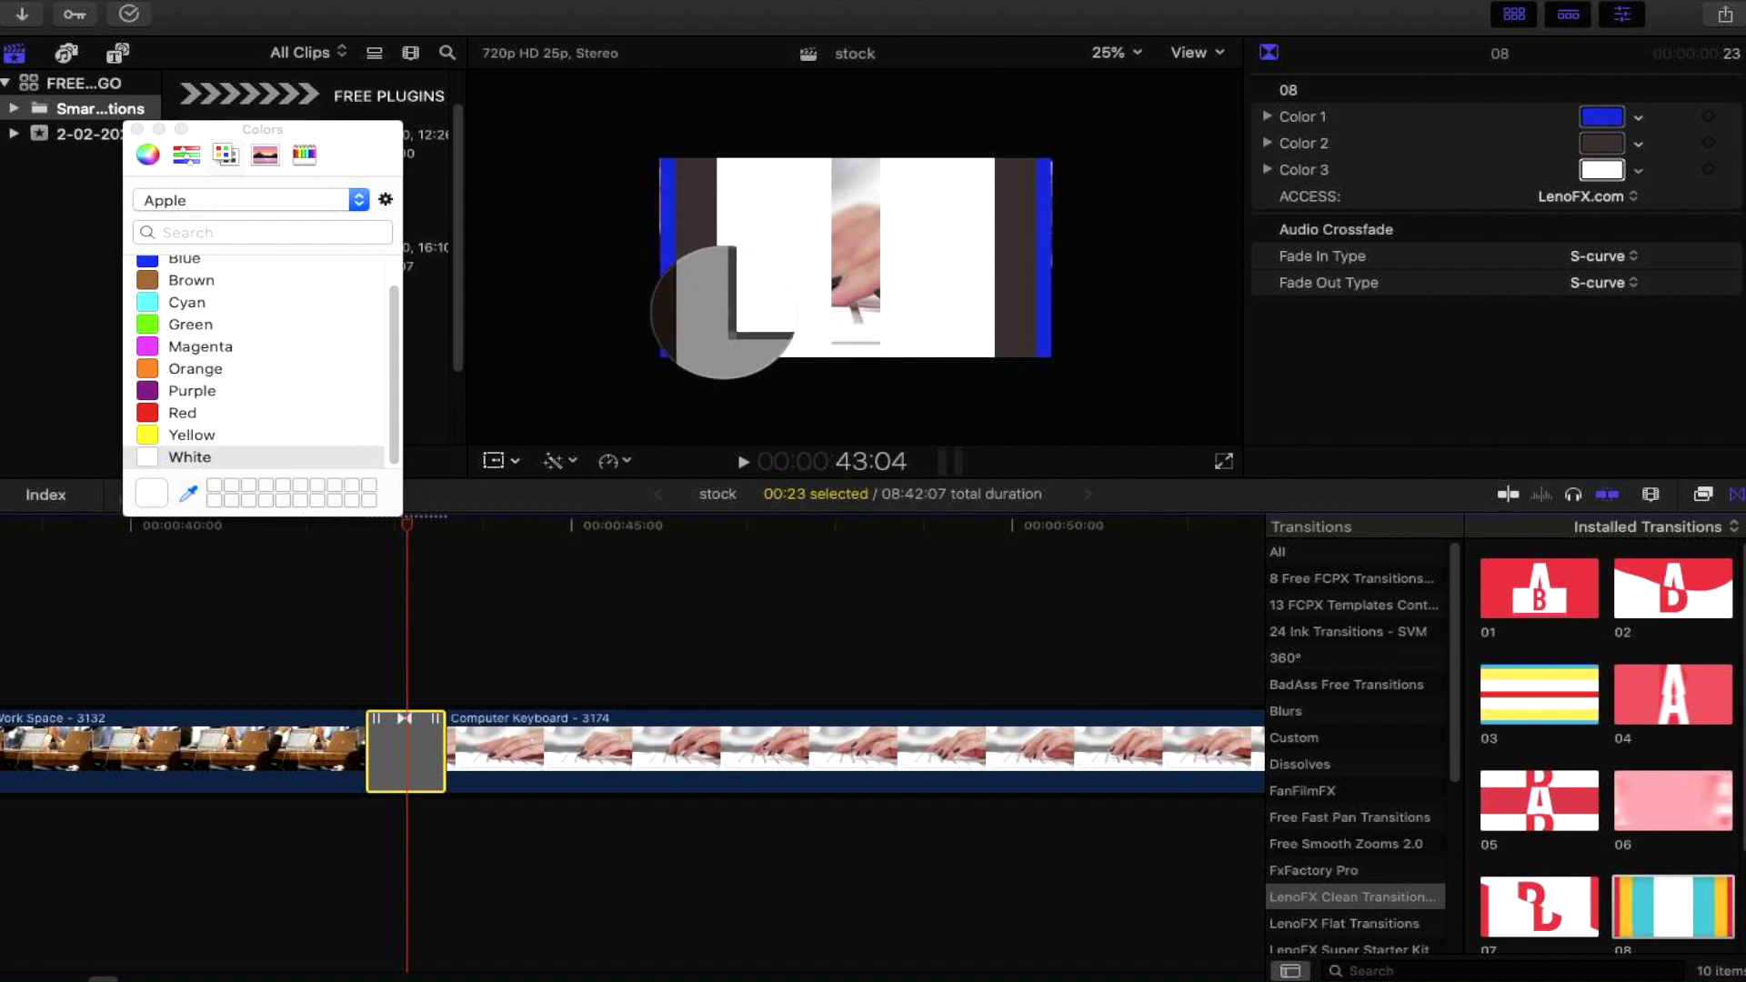
click(857, 270)
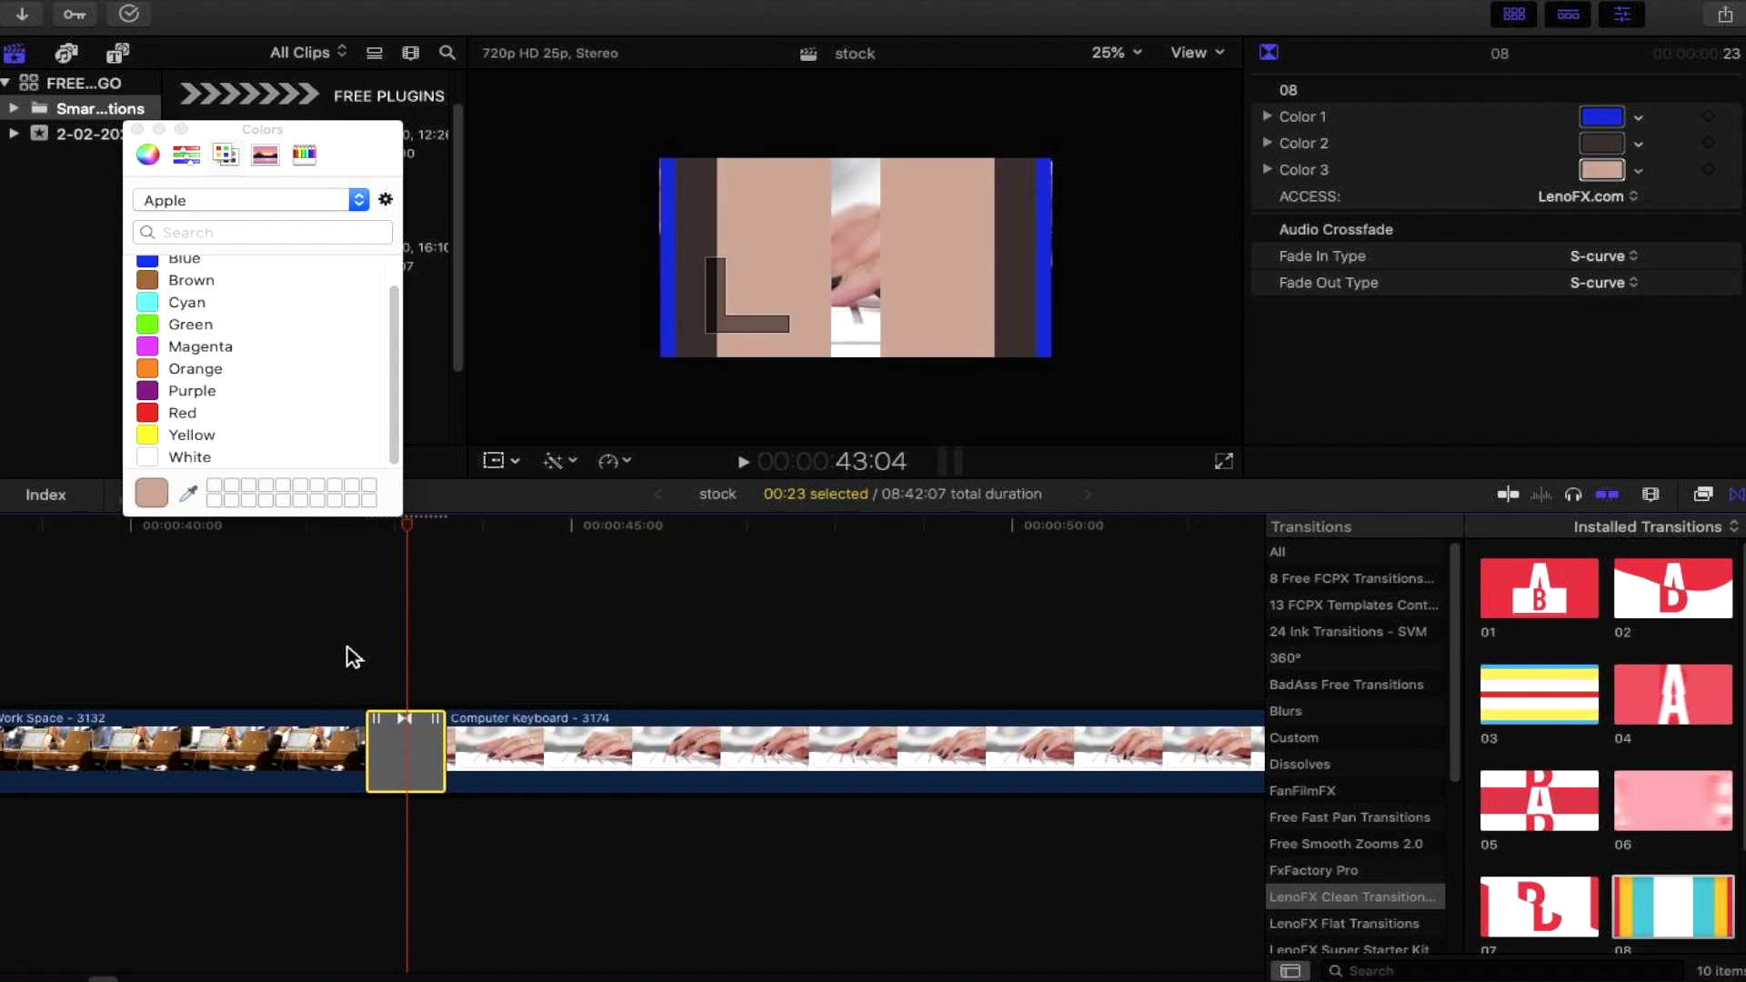
Preview the transition, then zoom the timeline out to show the alternating clips
click(315, 641)
key(space)
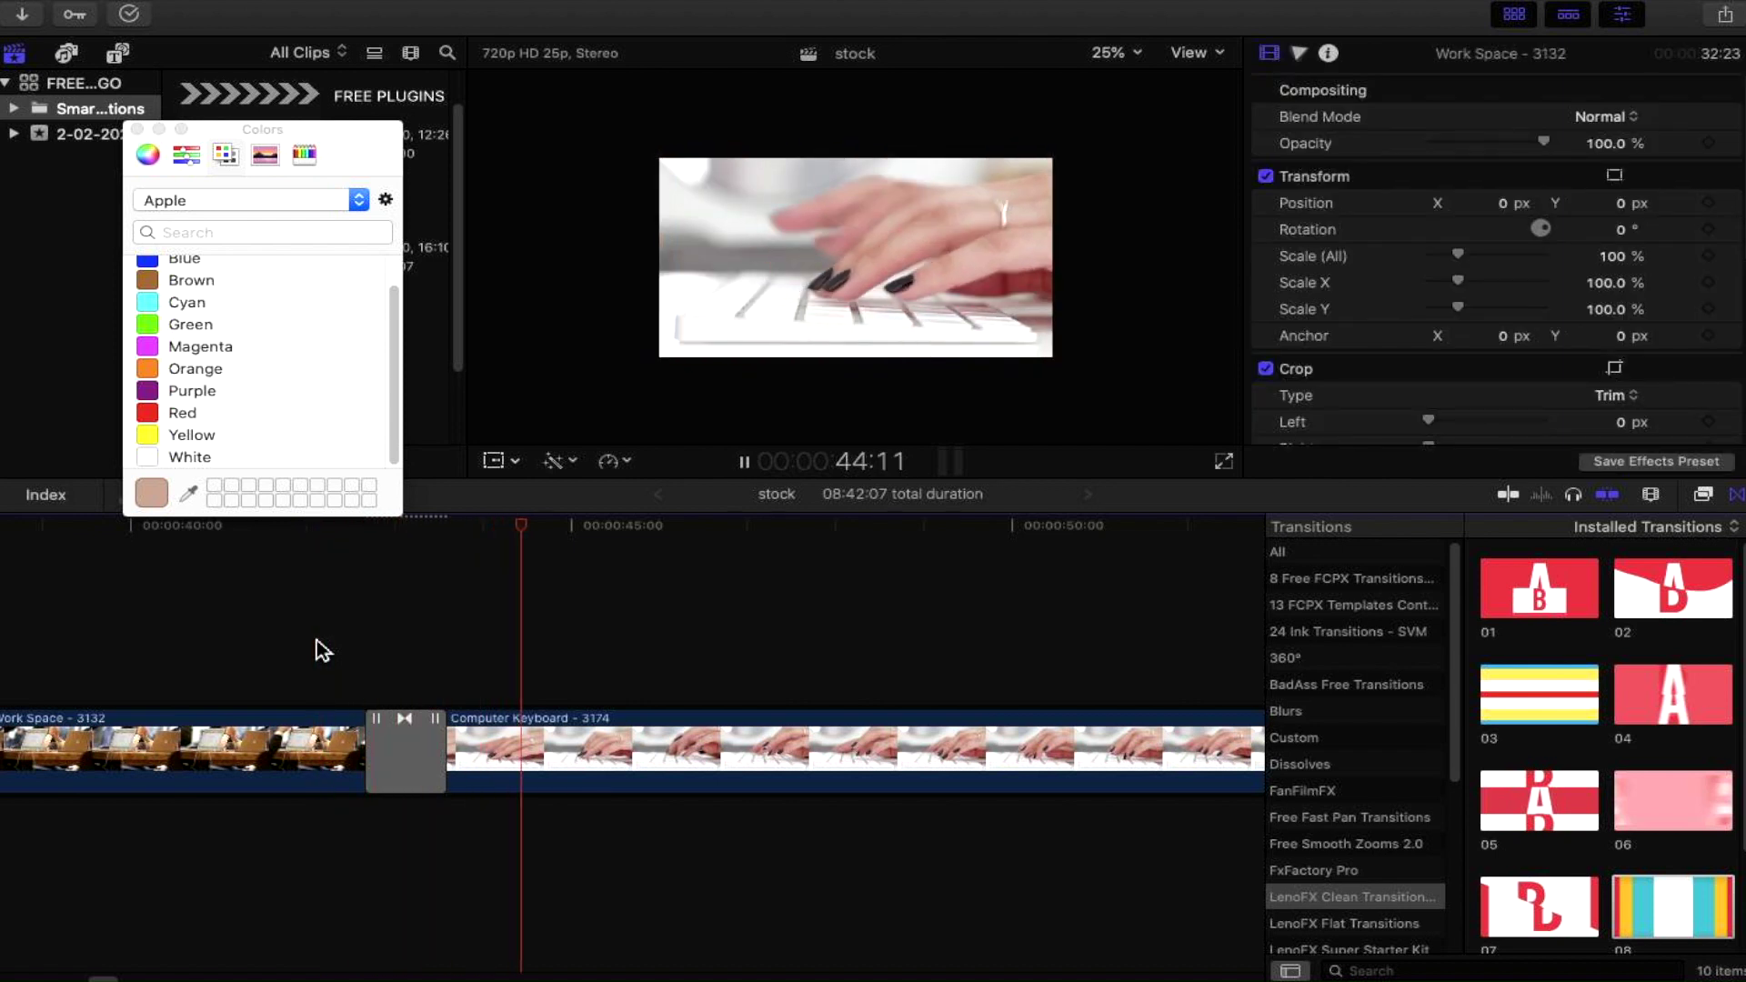
key(space)
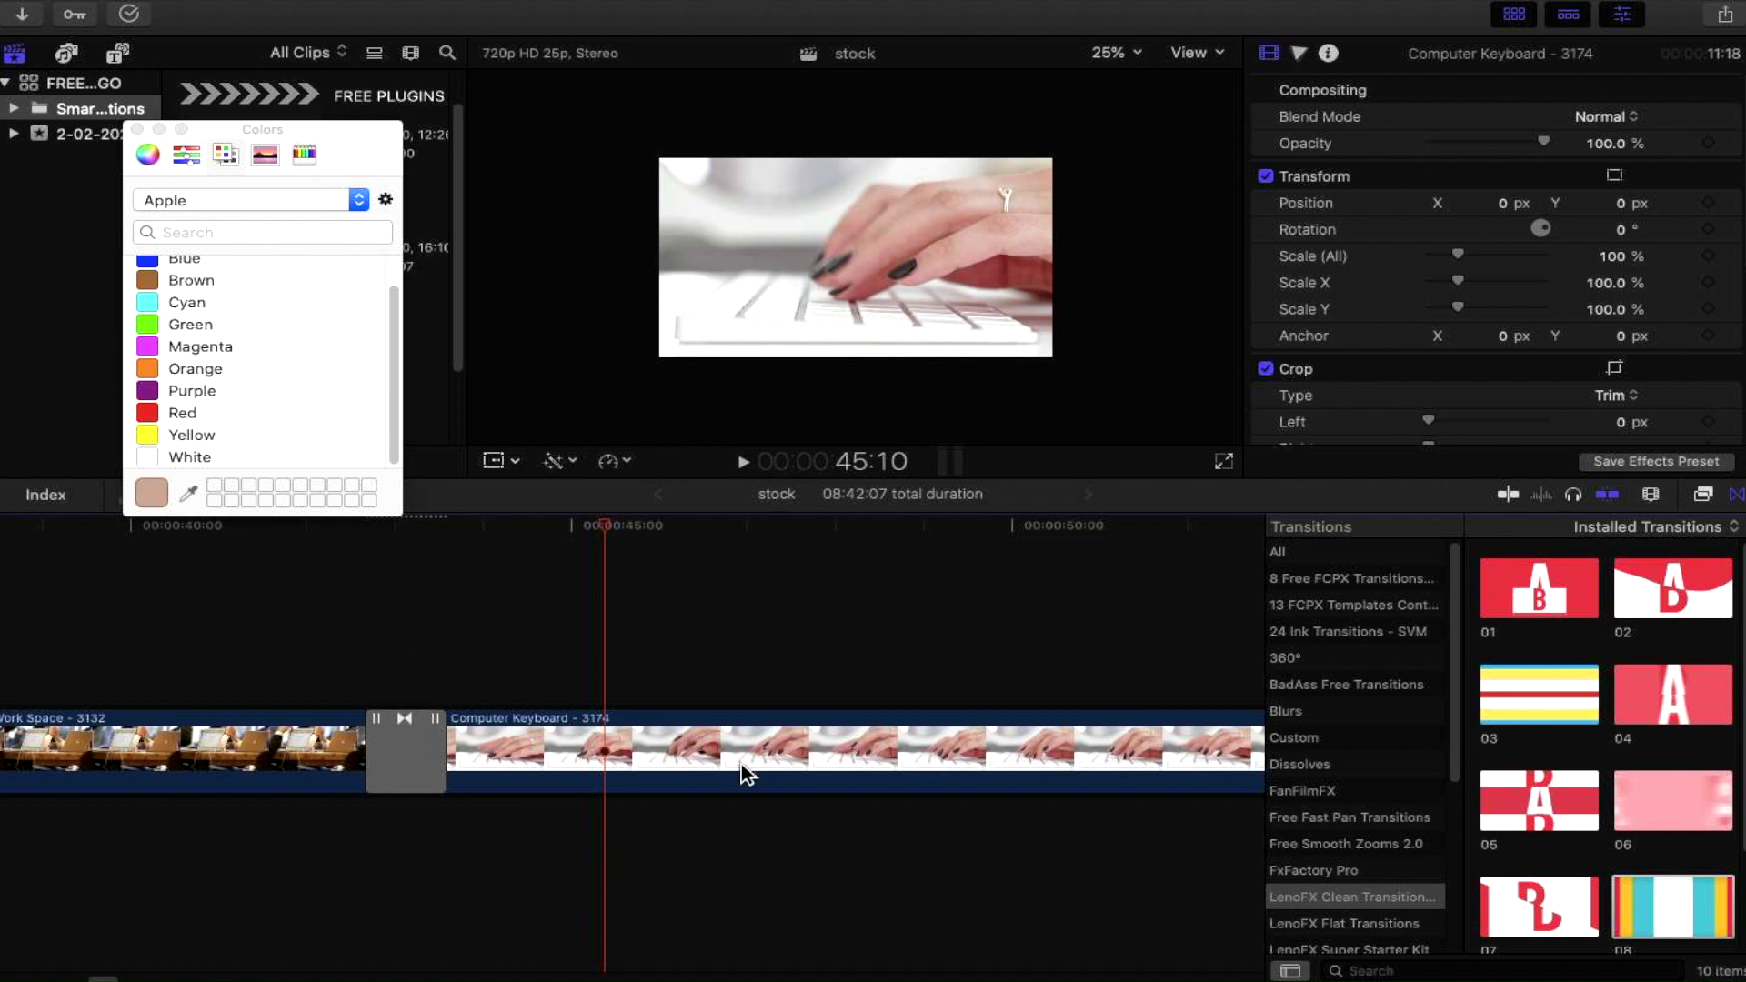
key(super+minus)
key(super+minus)
key(super+minus)
key(super+minus)
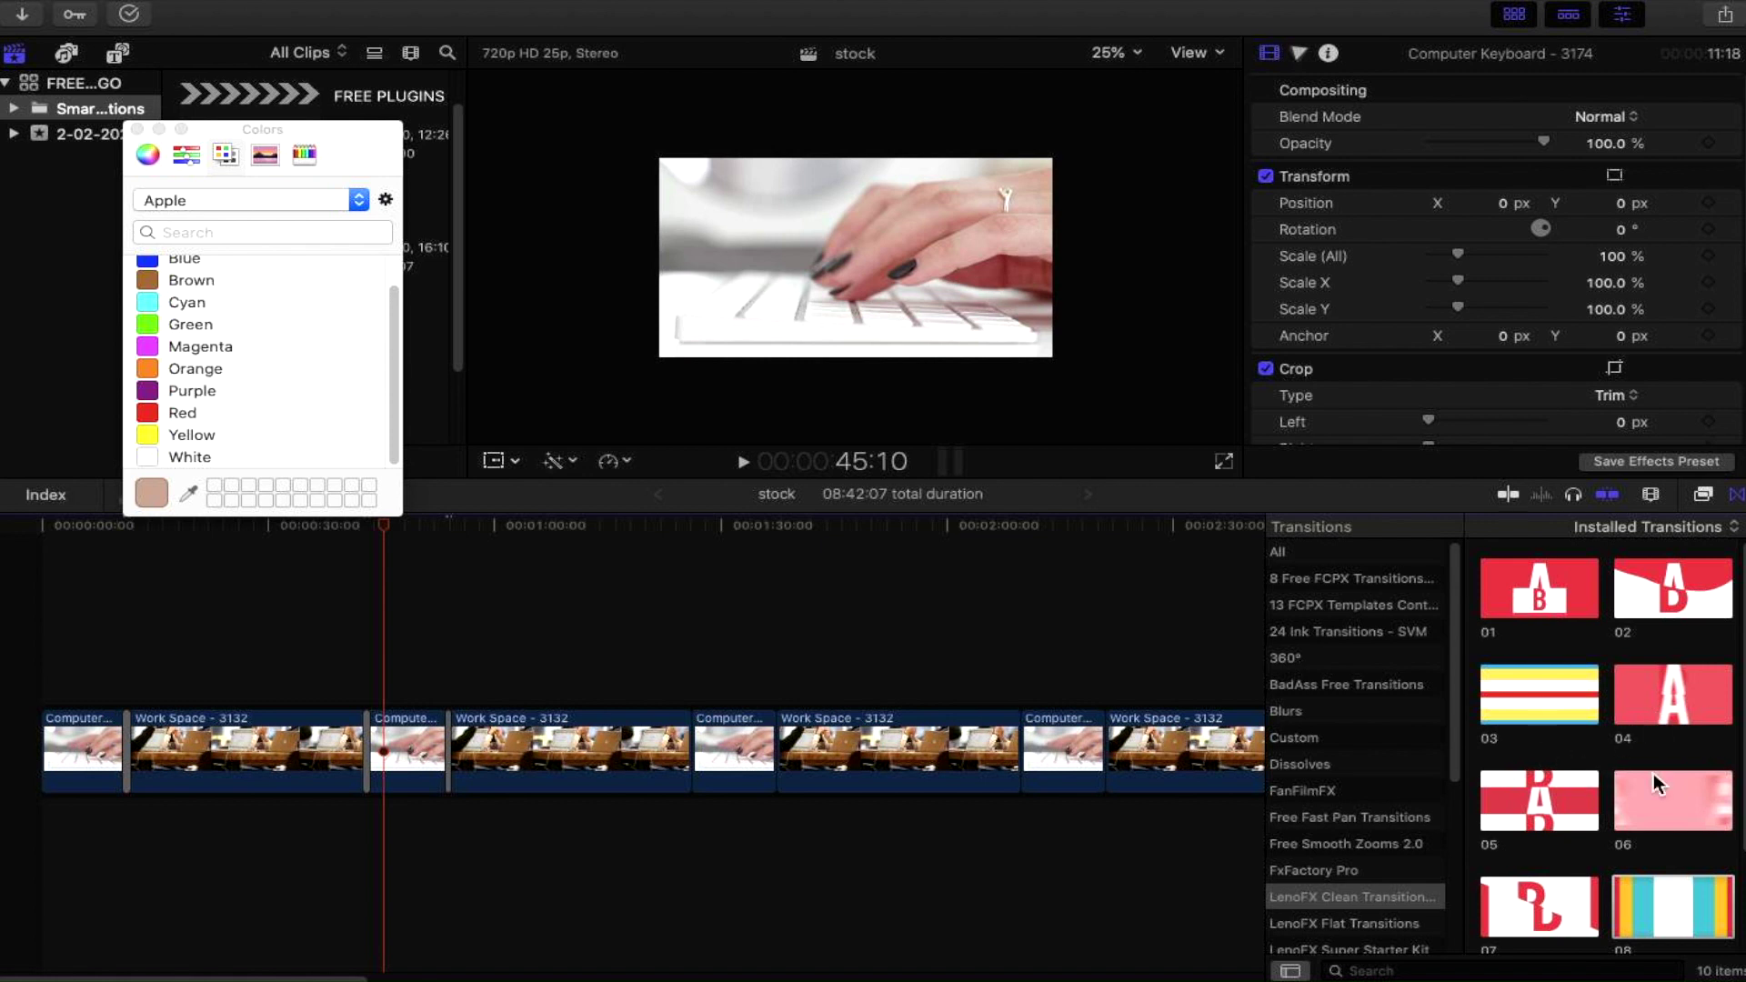
Place LenoFX transition 09 at a later Computer Keyboard to Work Space cut and preview it
scroll(1524, 838, down, 3)
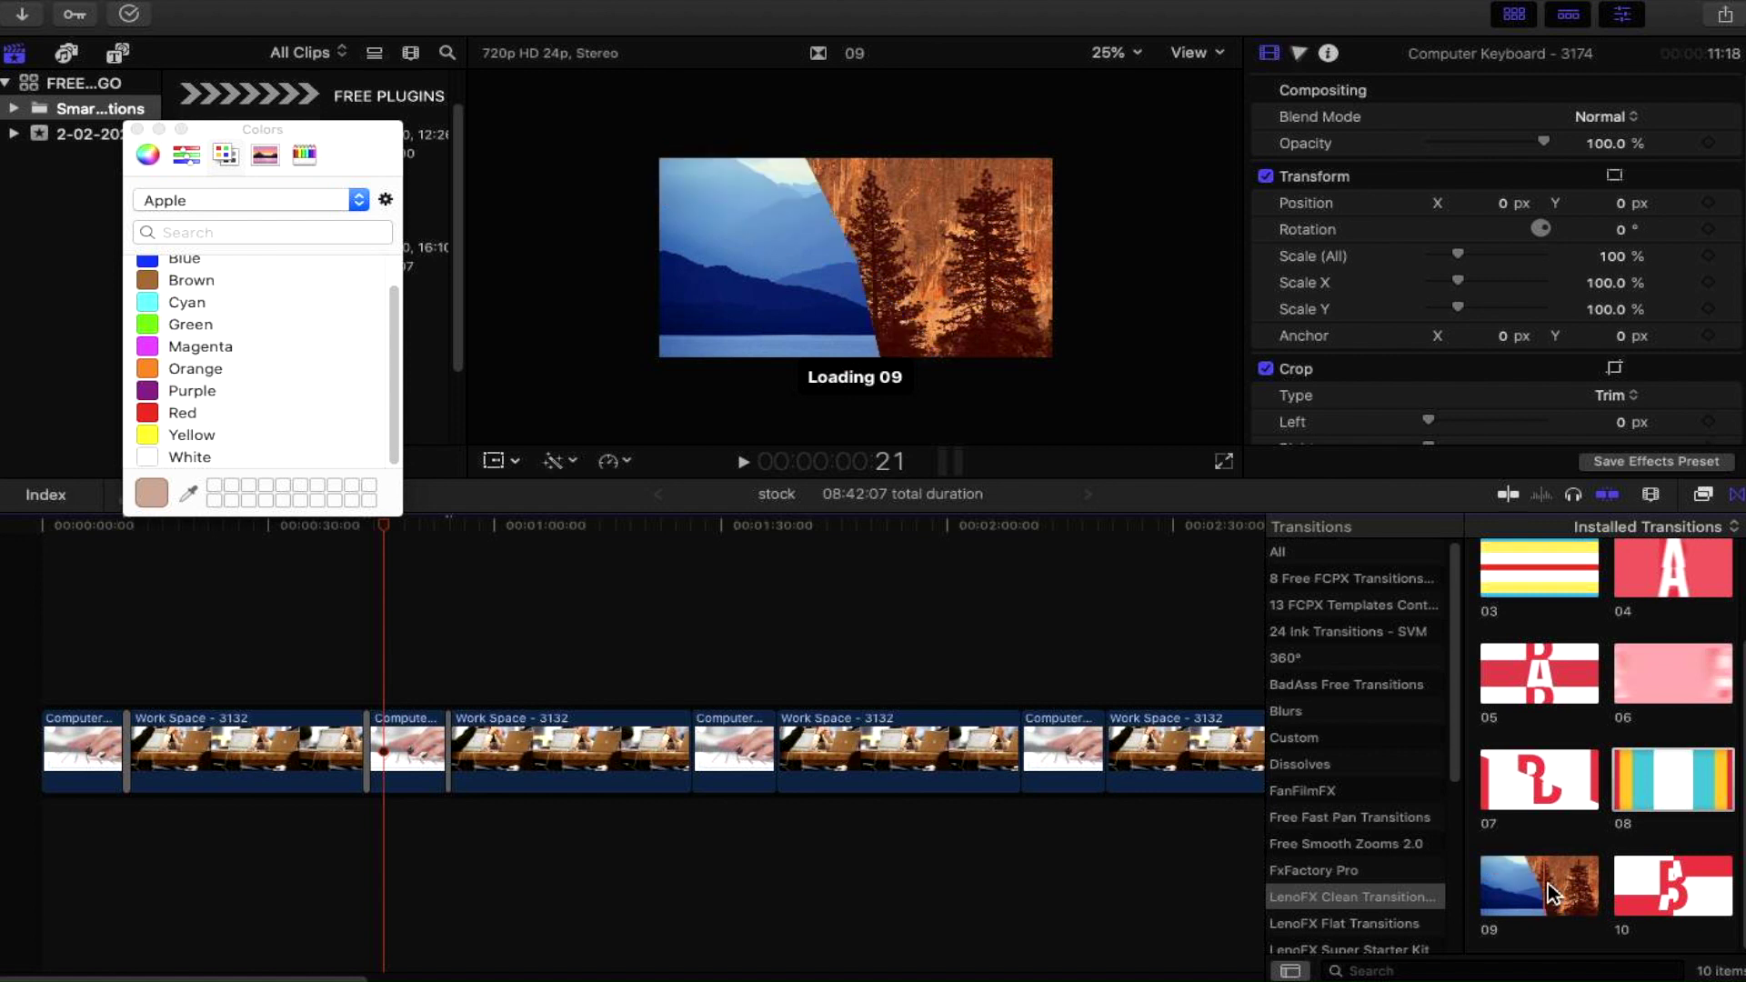
drag(1554, 894, 959, 752)
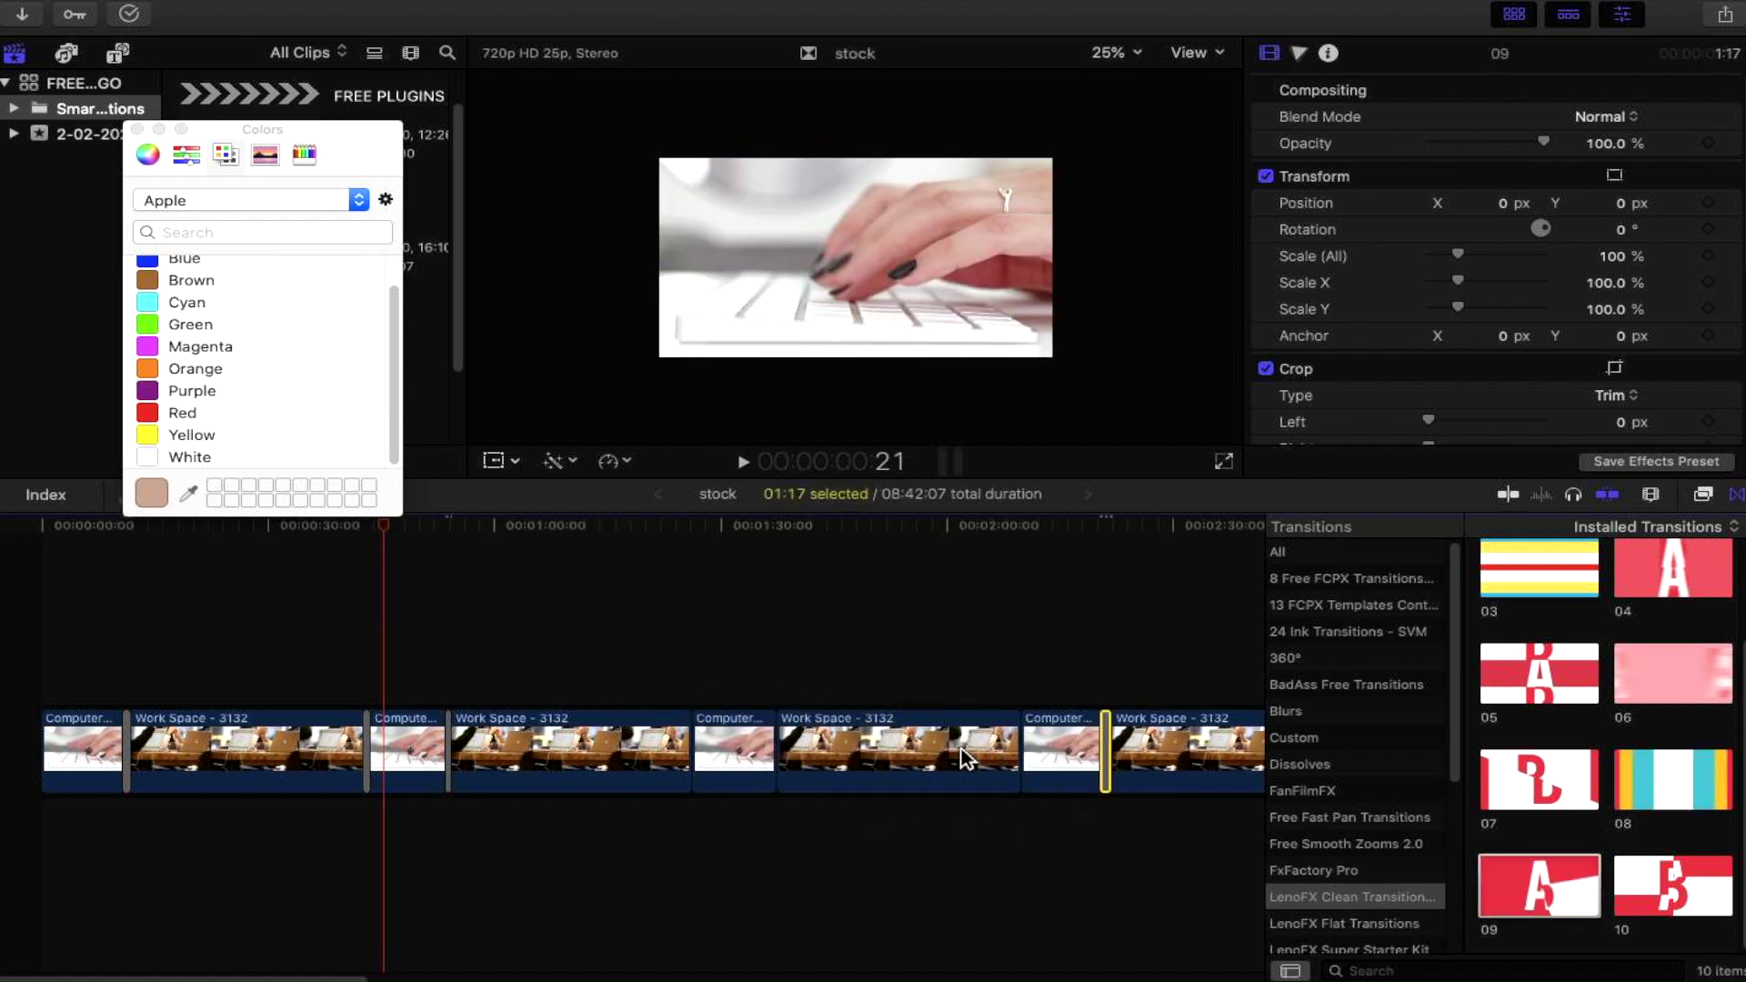
click(1075, 656)
key(space)
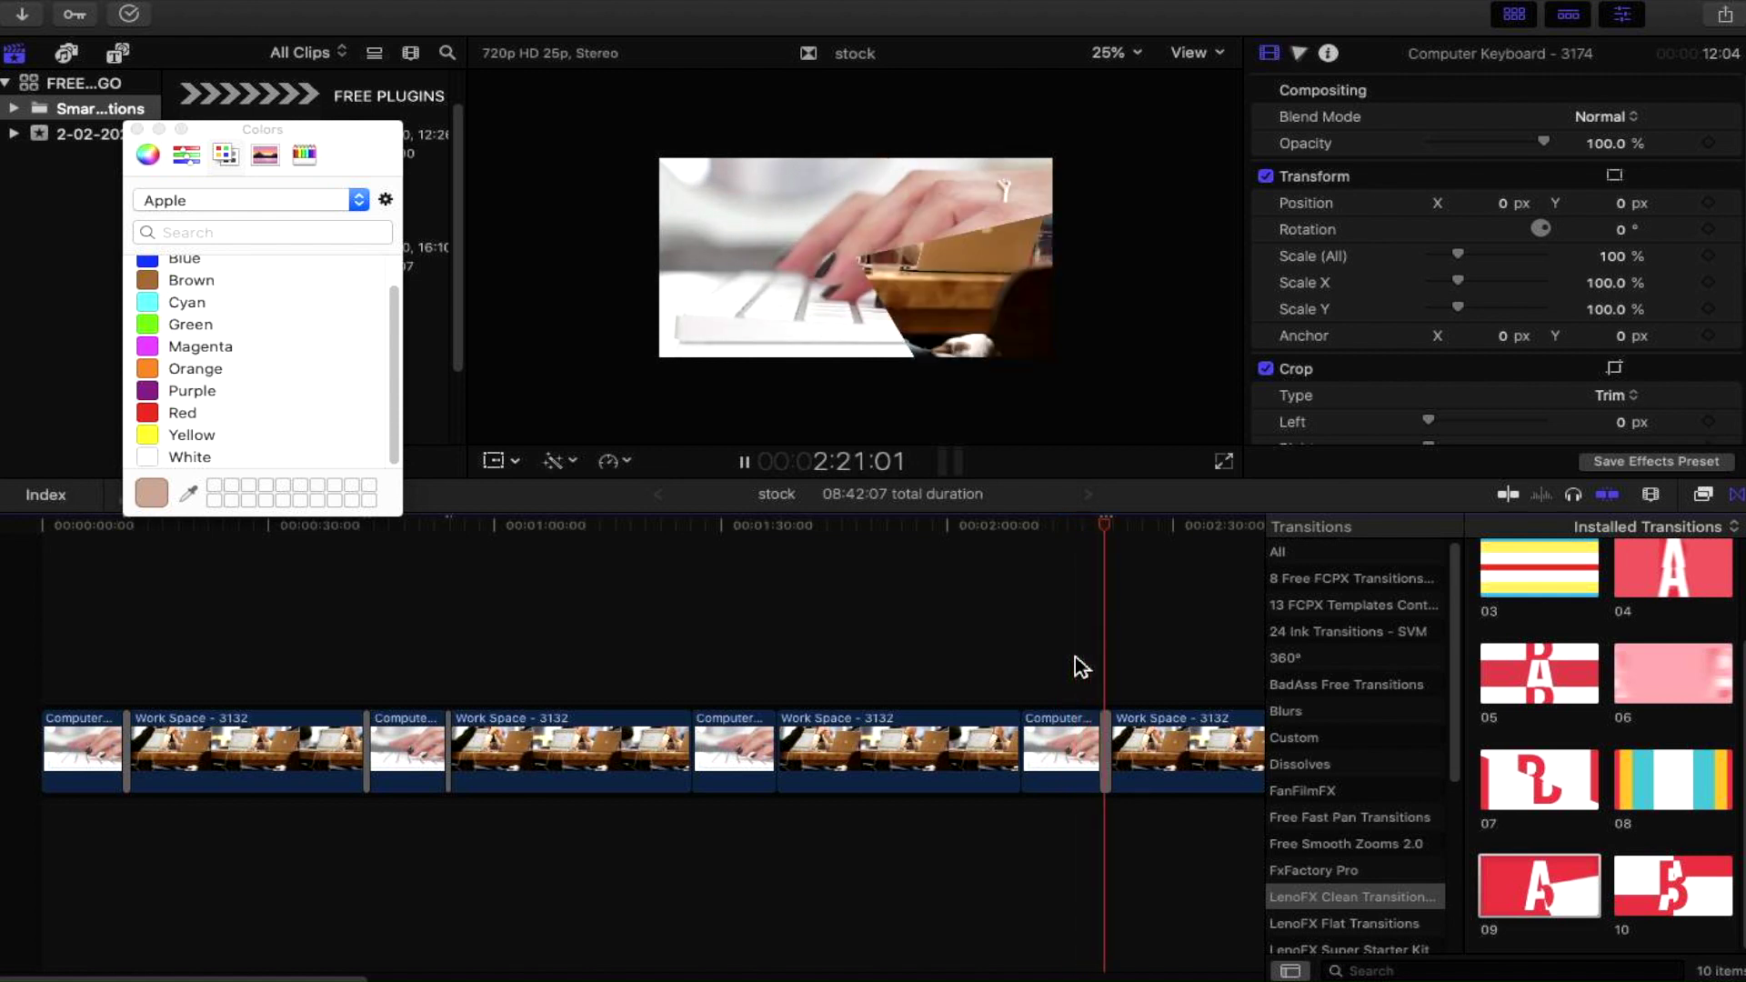
key(space)
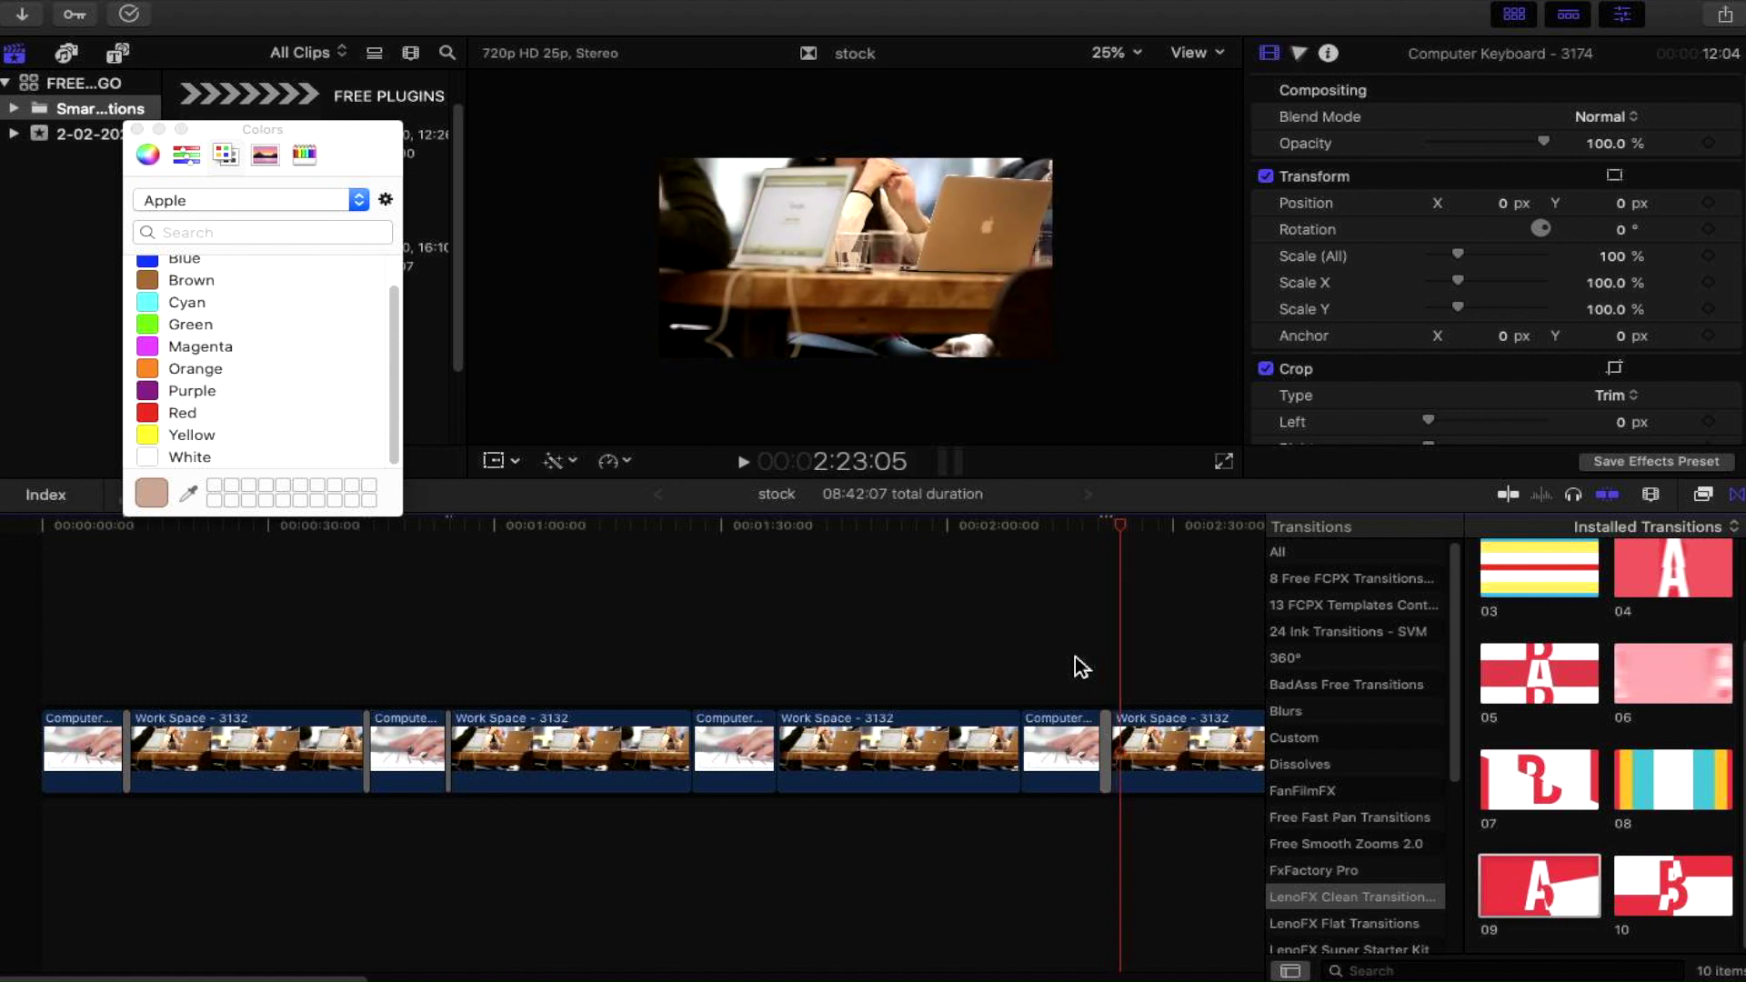
Render only the selected transition 09 with Modify > Render Selection
click(1105, 741)
mouse_move(357, 8)
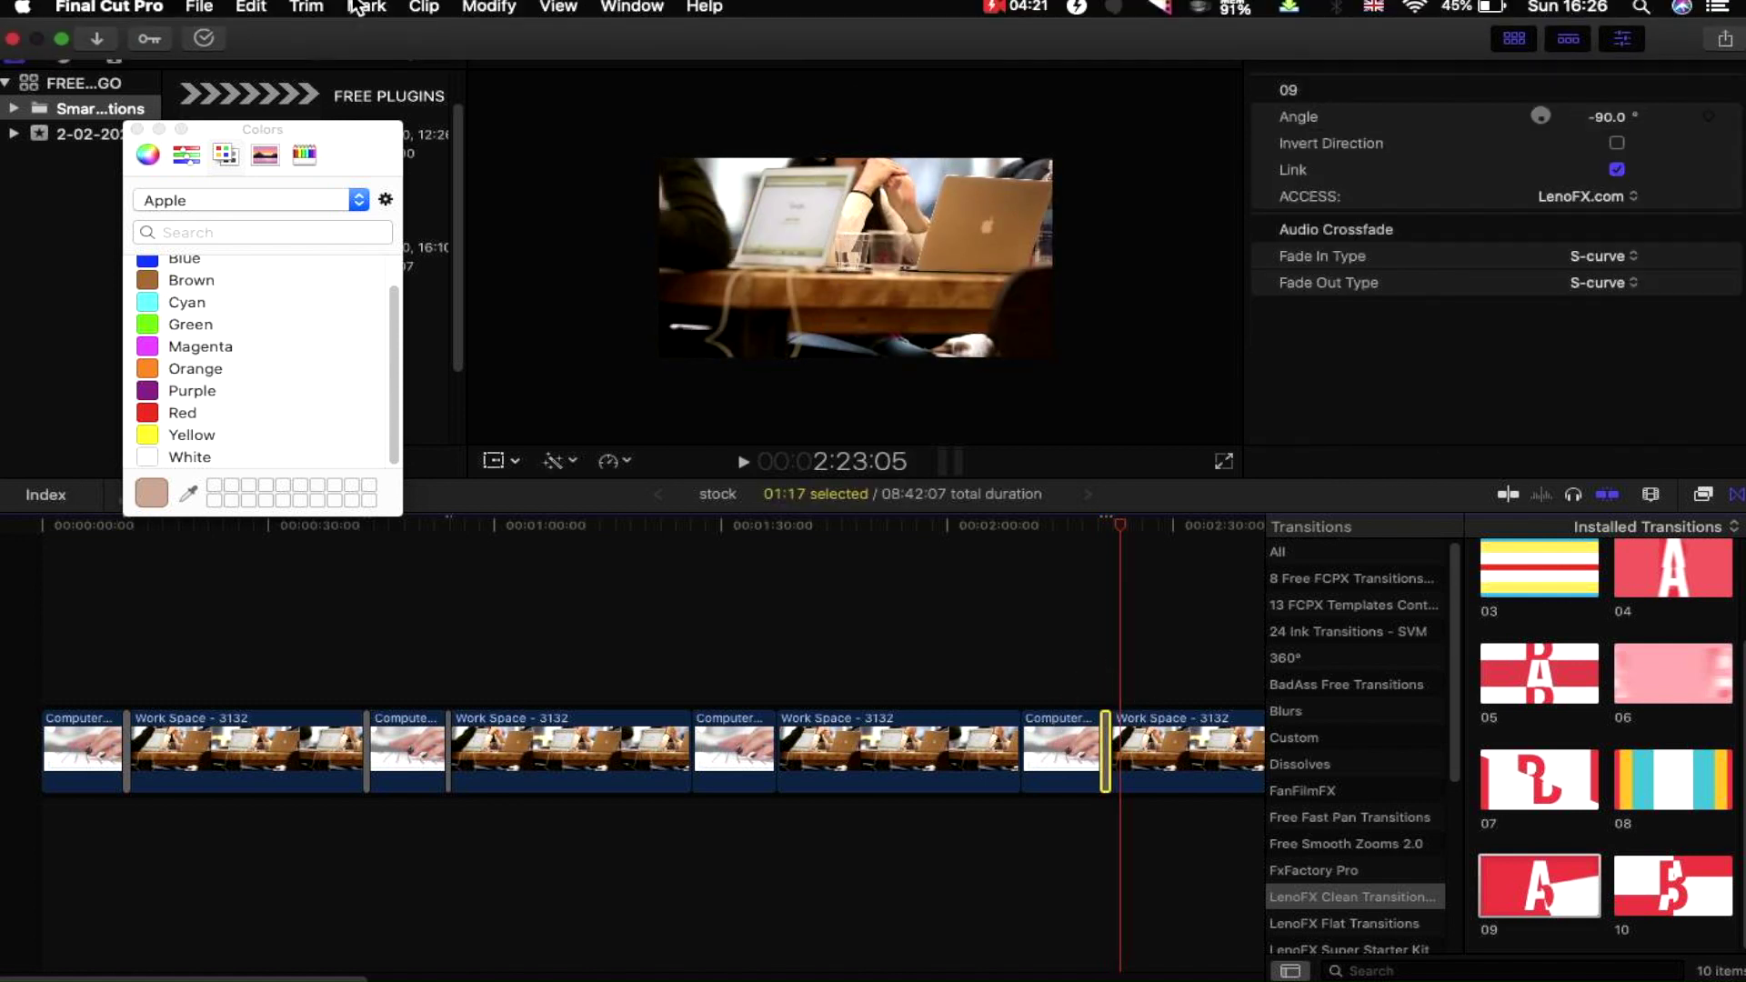
click(488, 7)
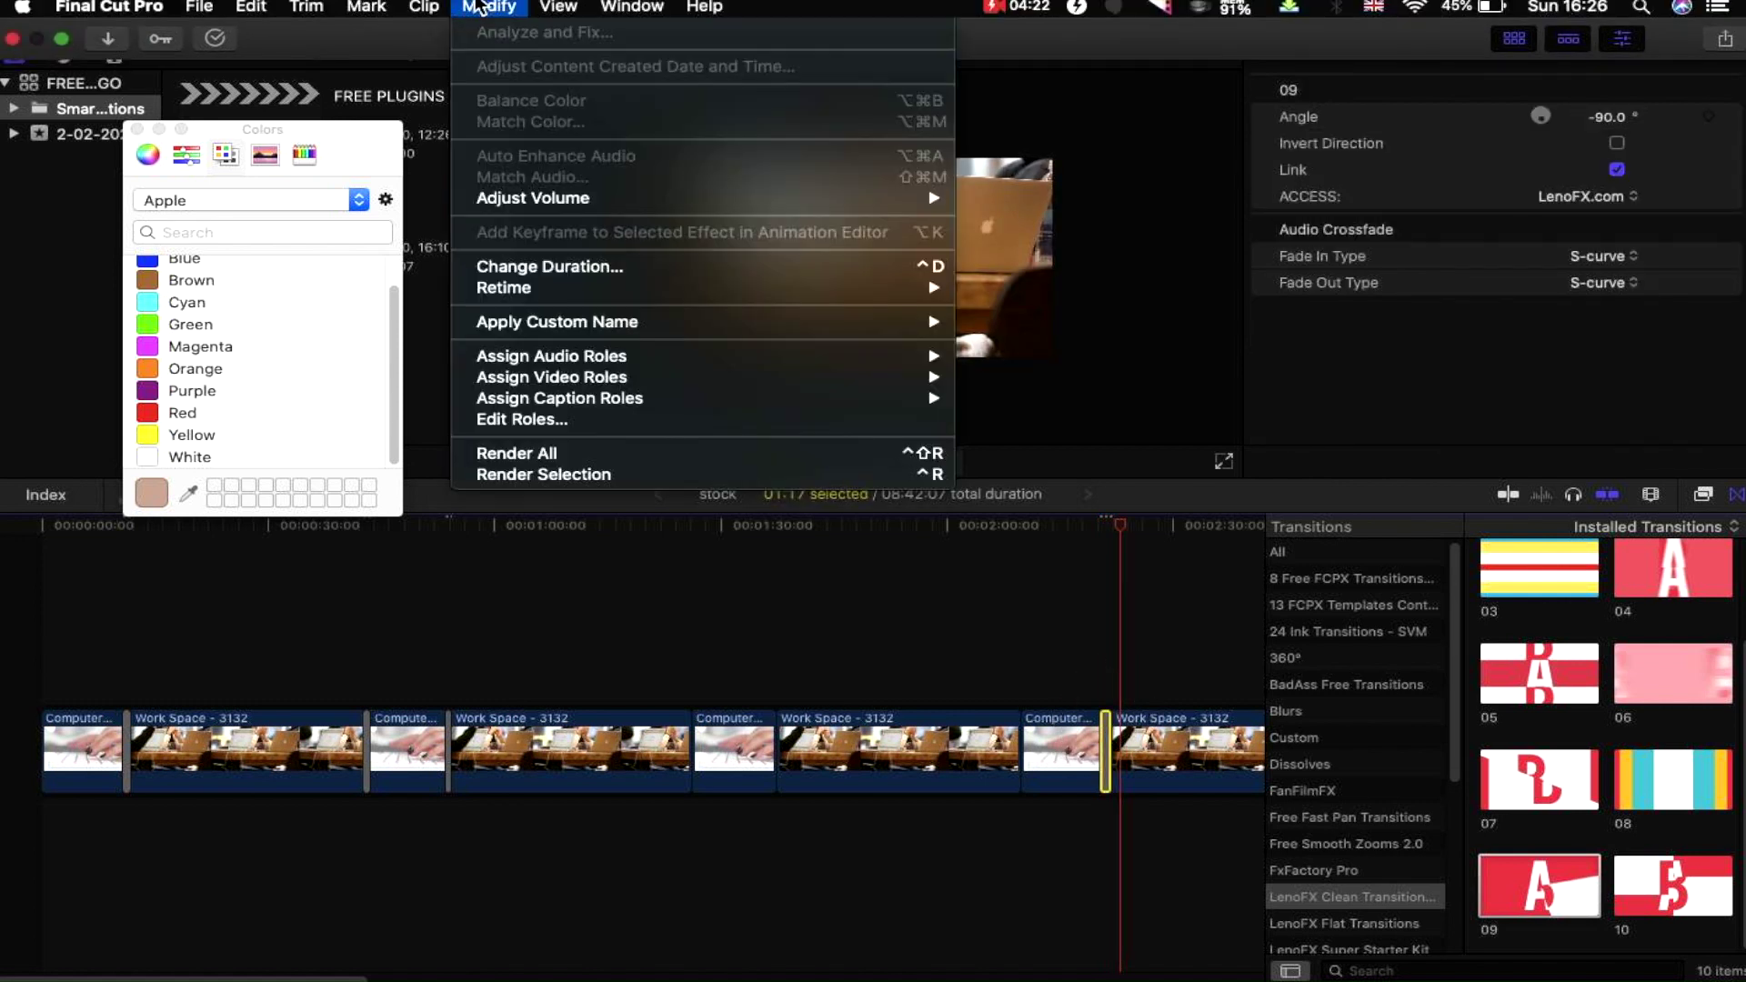
click(537, 474)
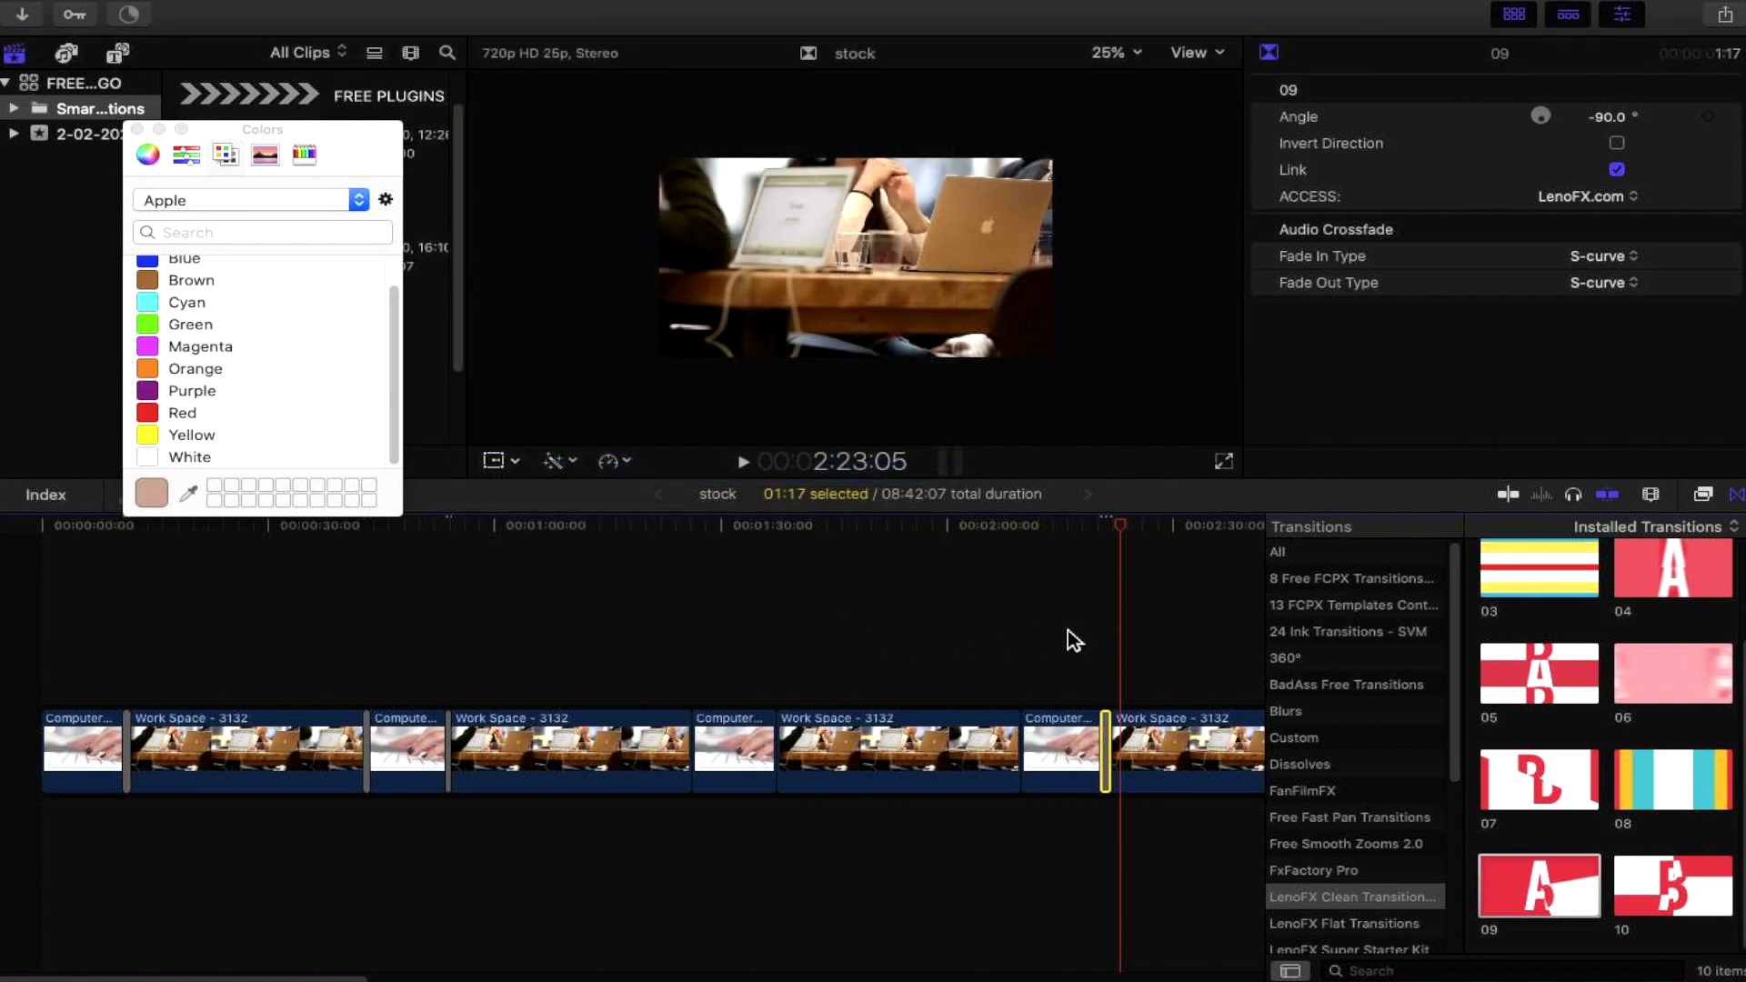
scroll(1075, 641, right, 5)
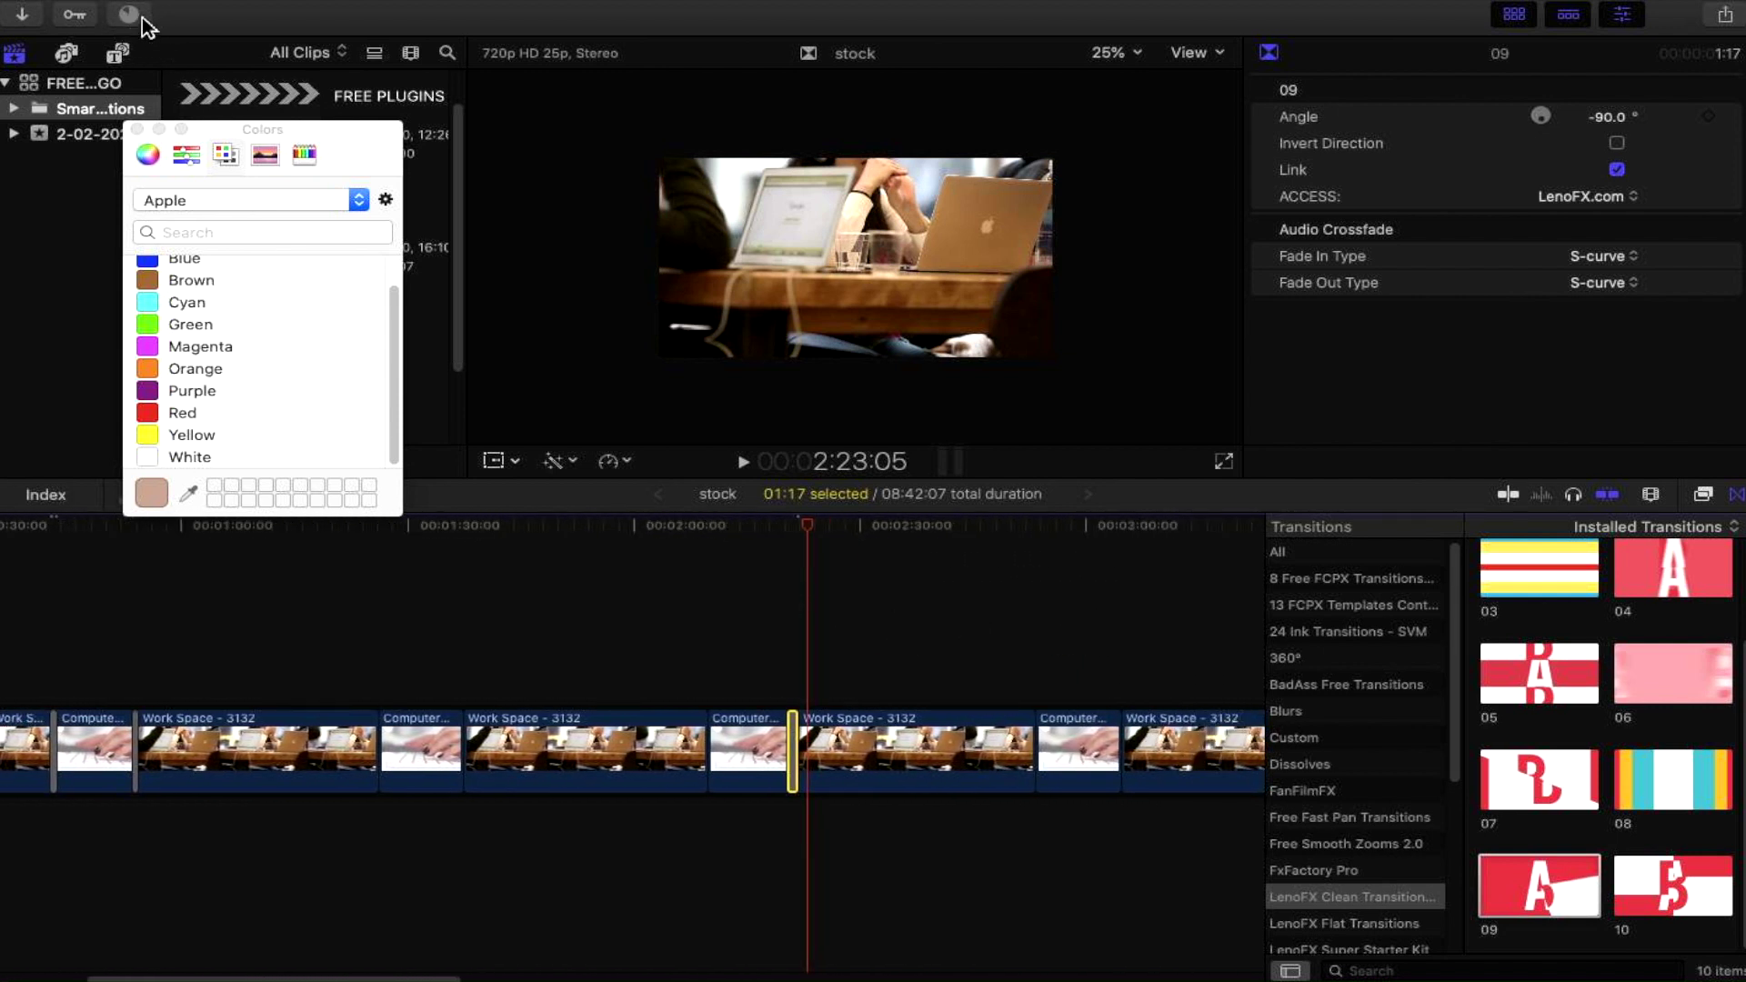
Close the Colors window and hide the clip browser to widen the viewer
click(137, 129)
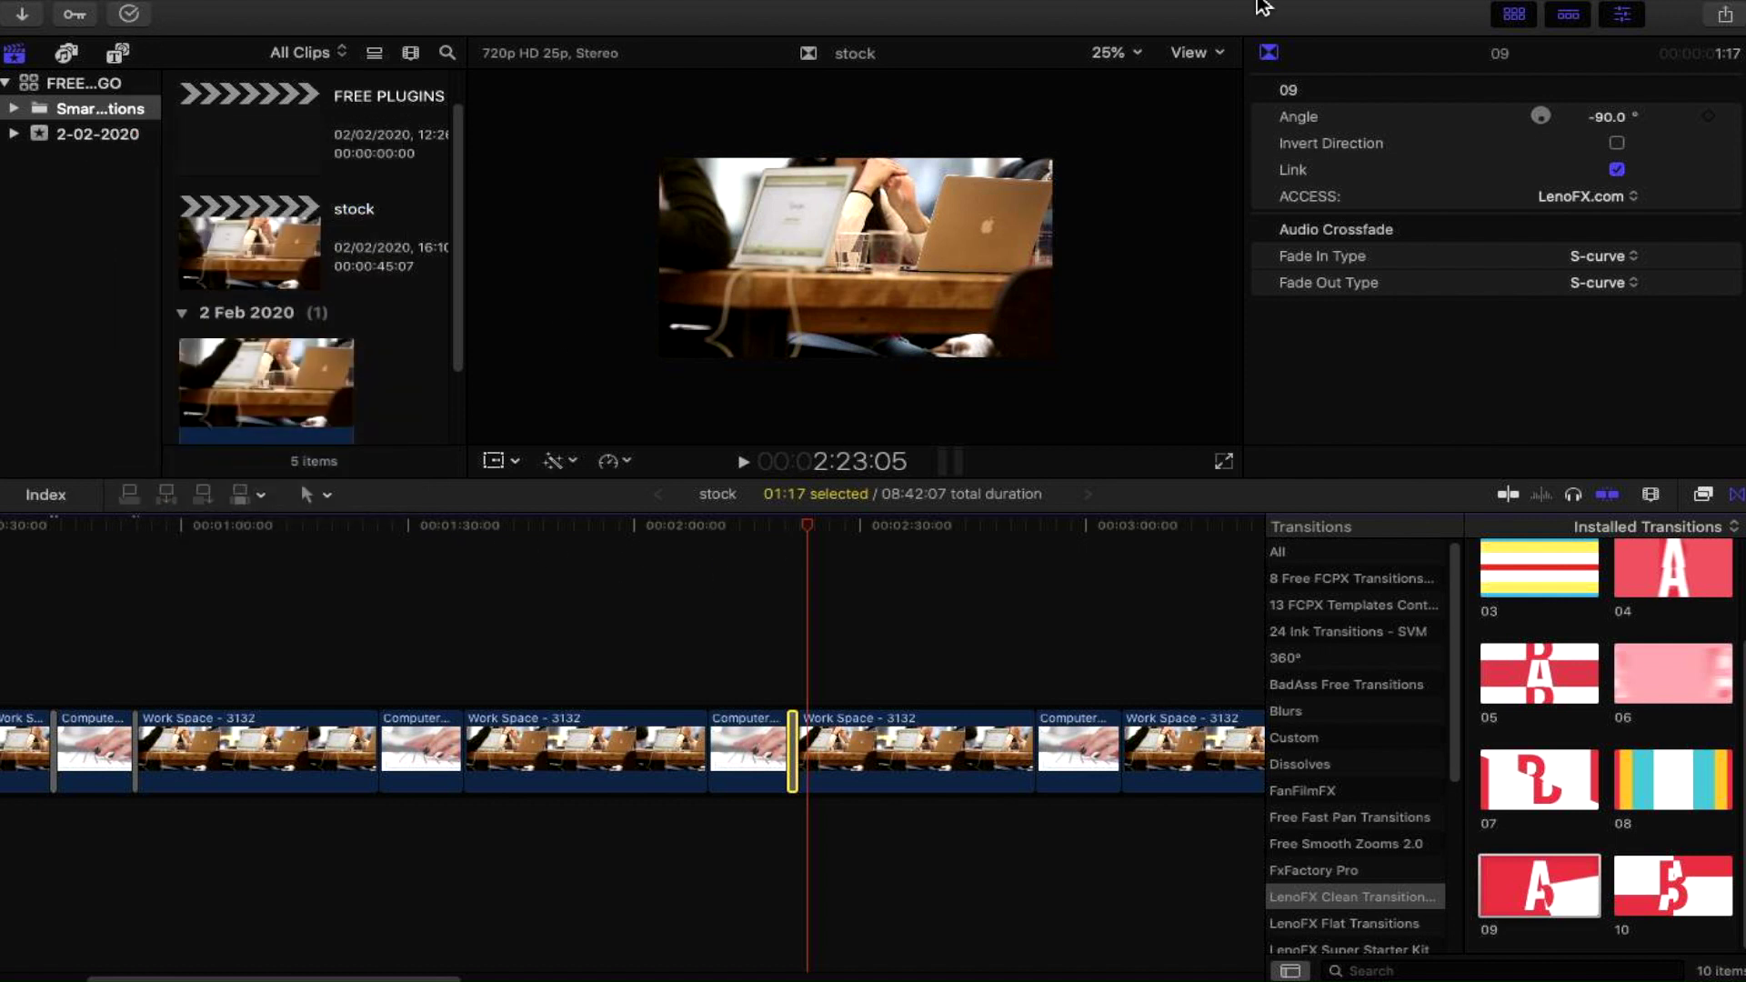
mouse_move(1263, 5)
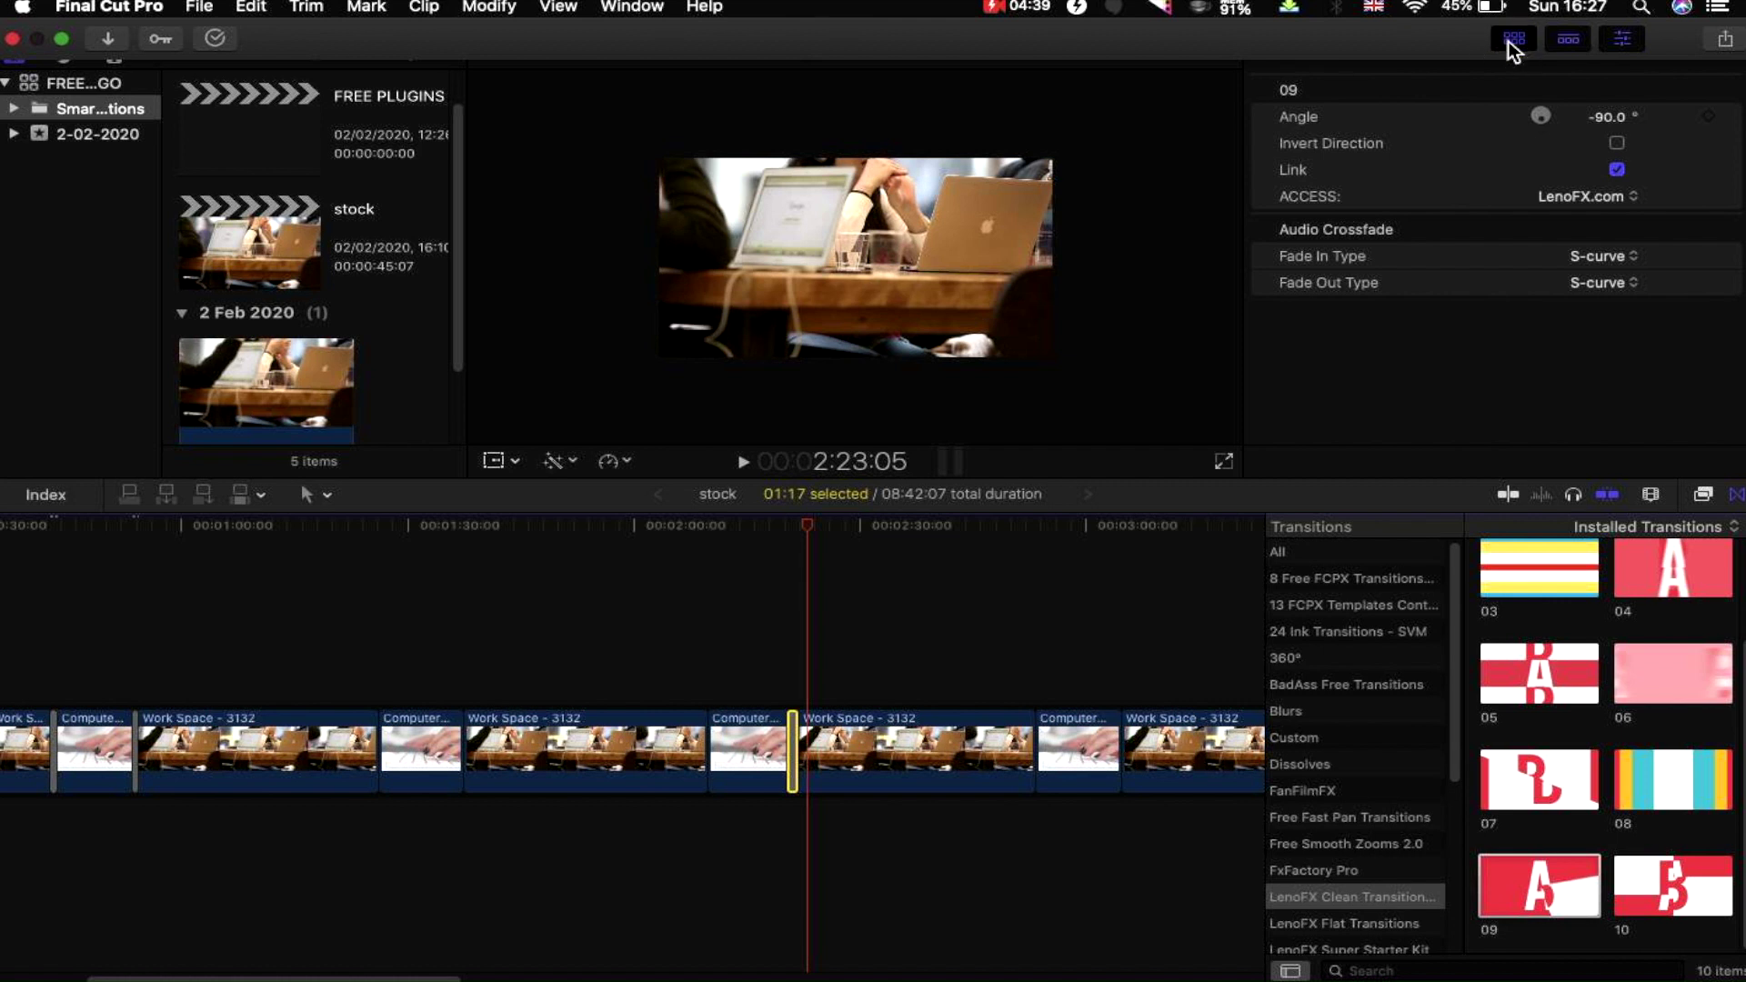
click(1508, 40)
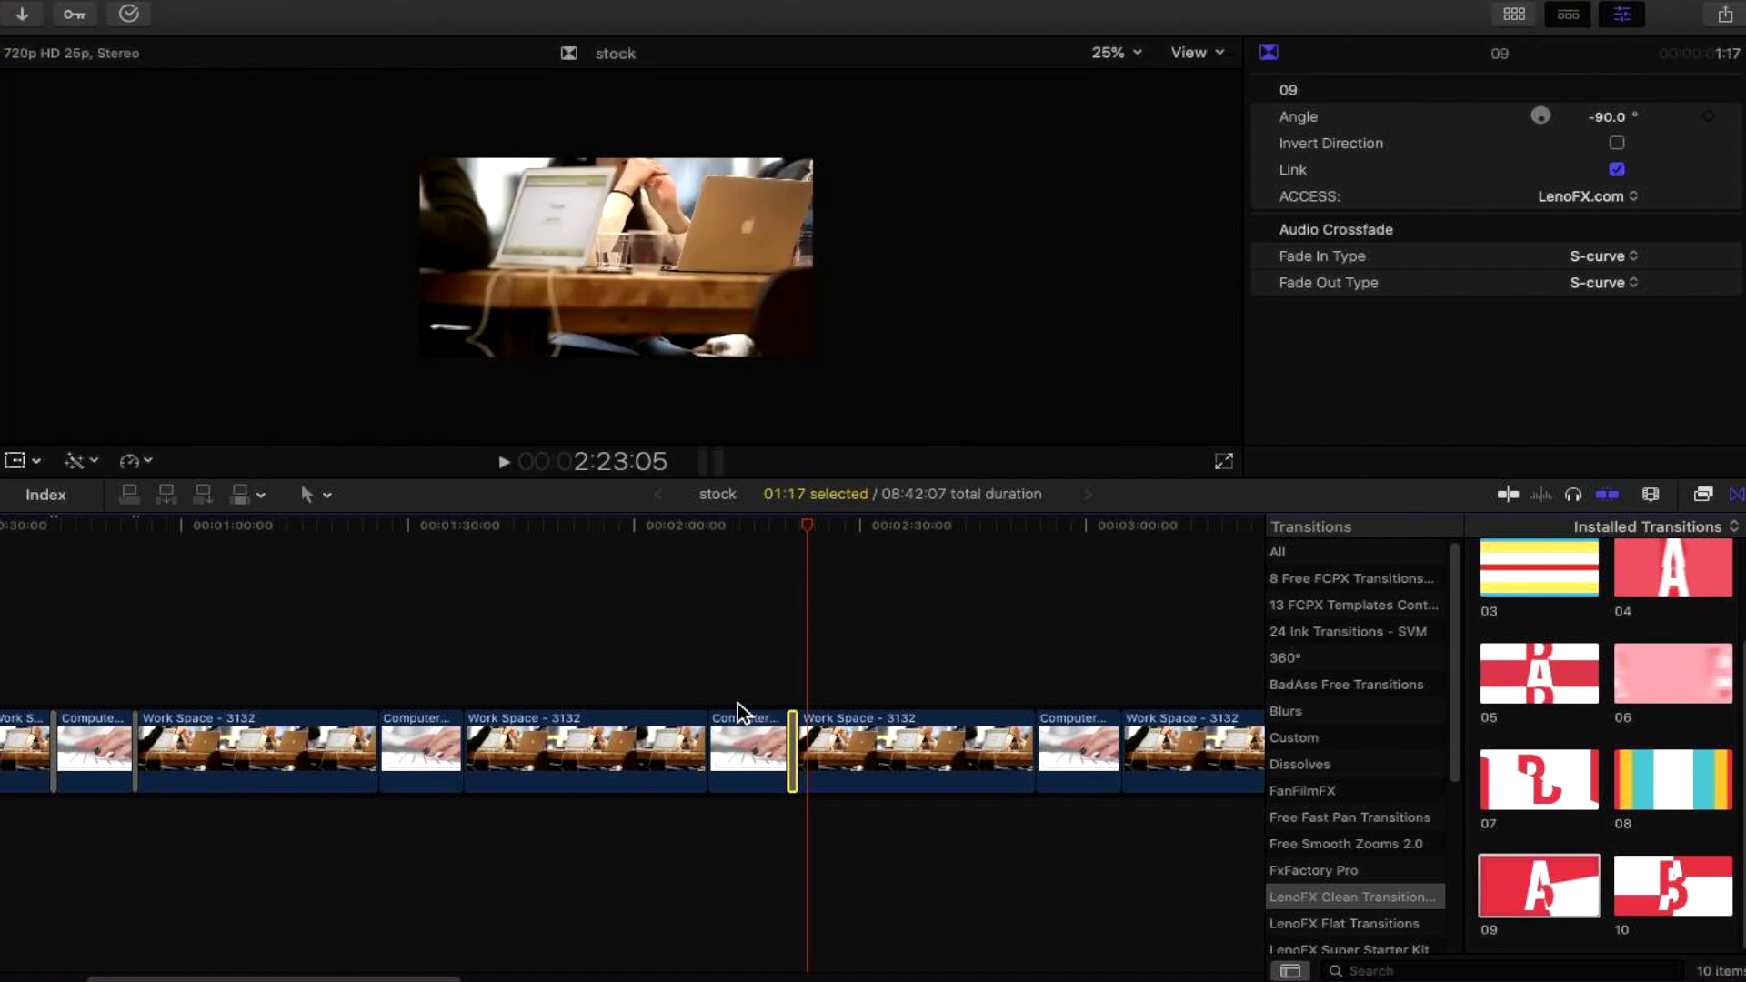
Play the rendered transition 09 through into Work Space - 3132, stopping at 2:27:19
click(788, 636)
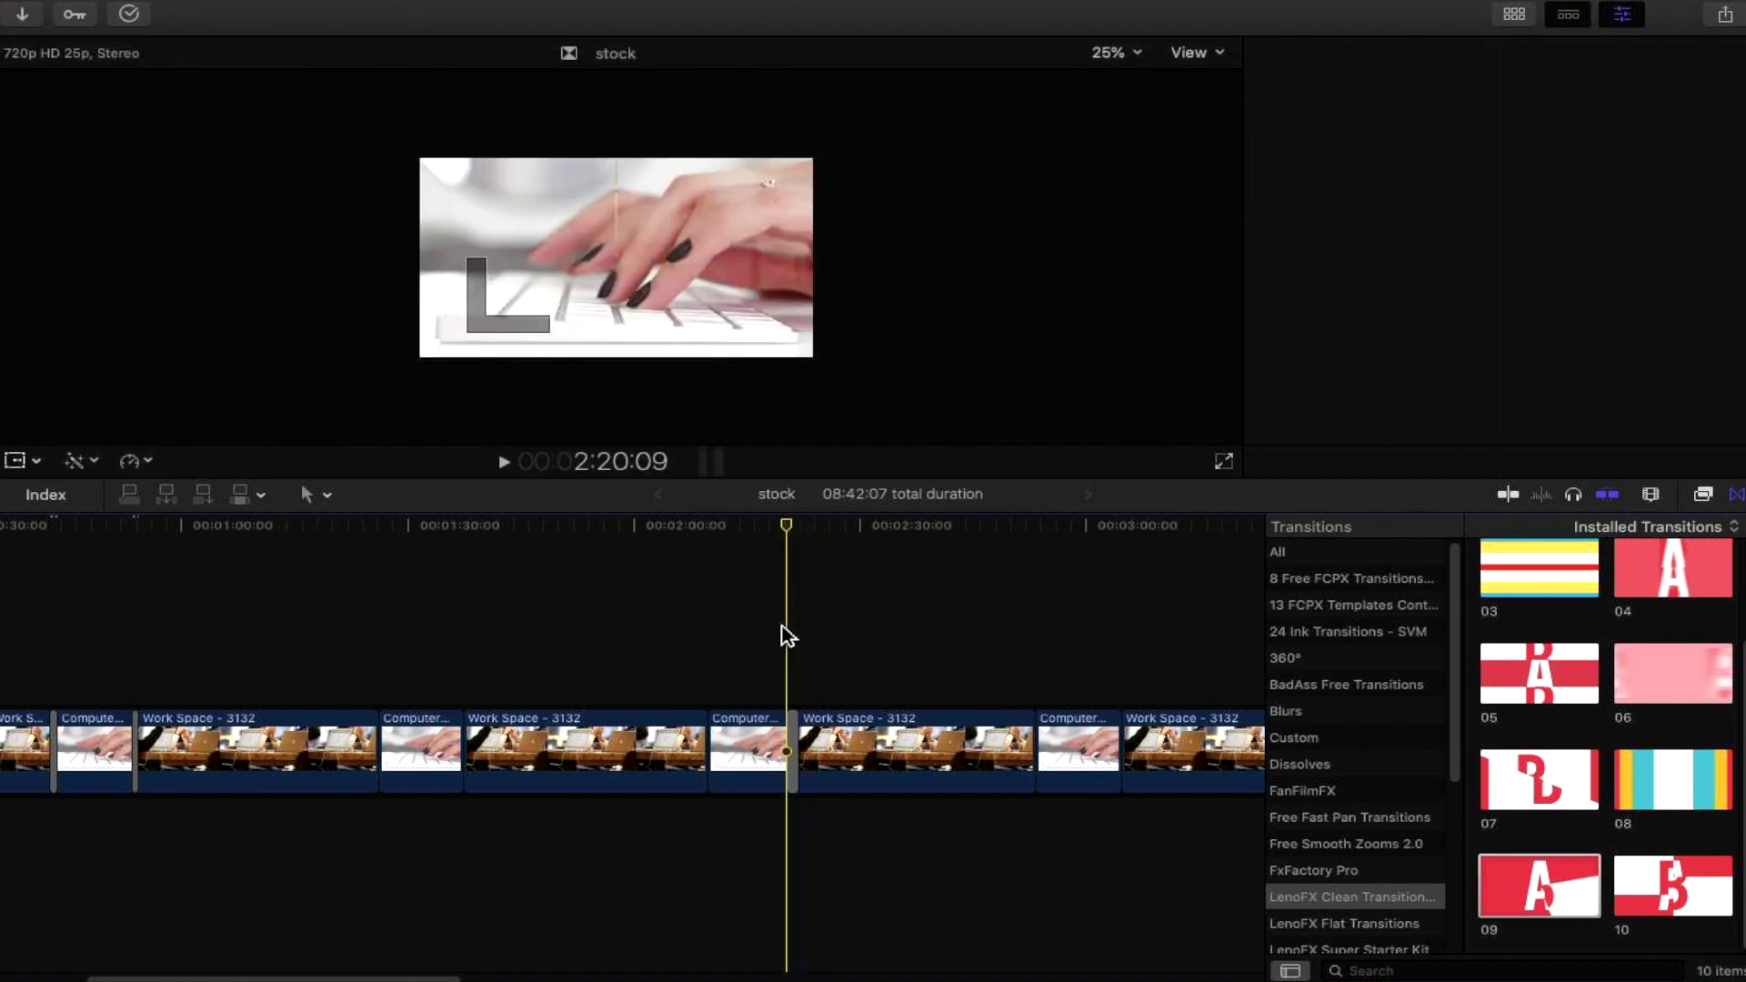
key(space)
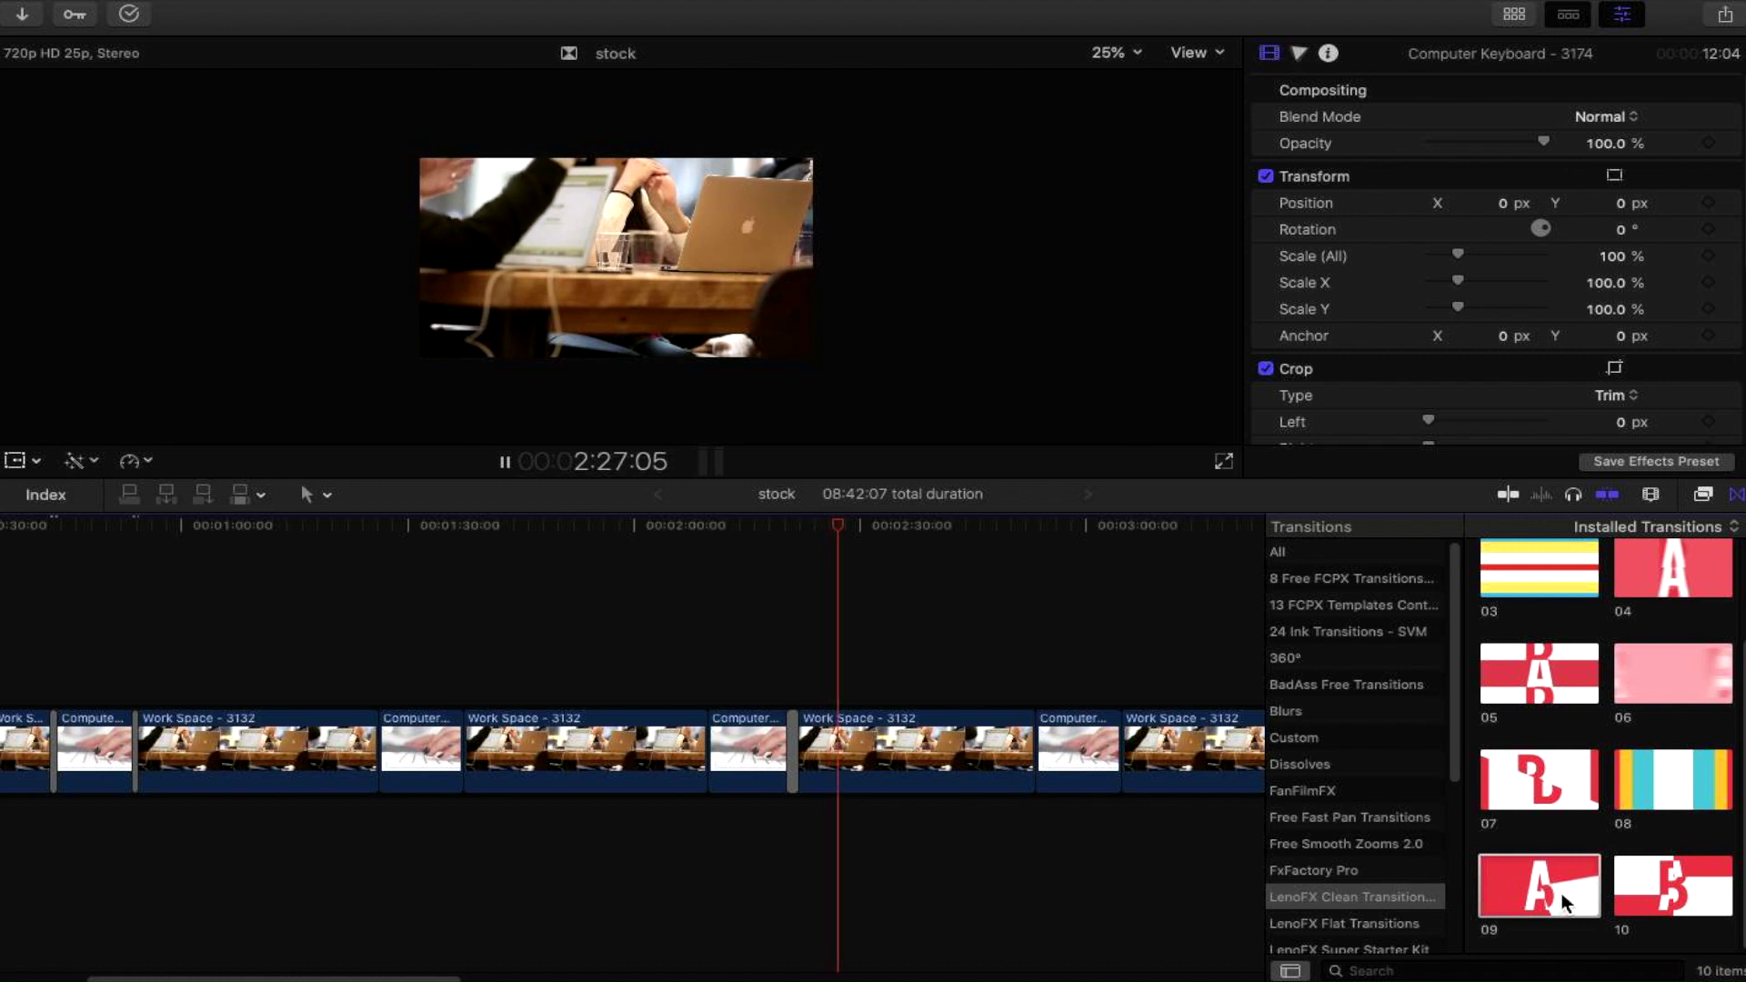
key(space)
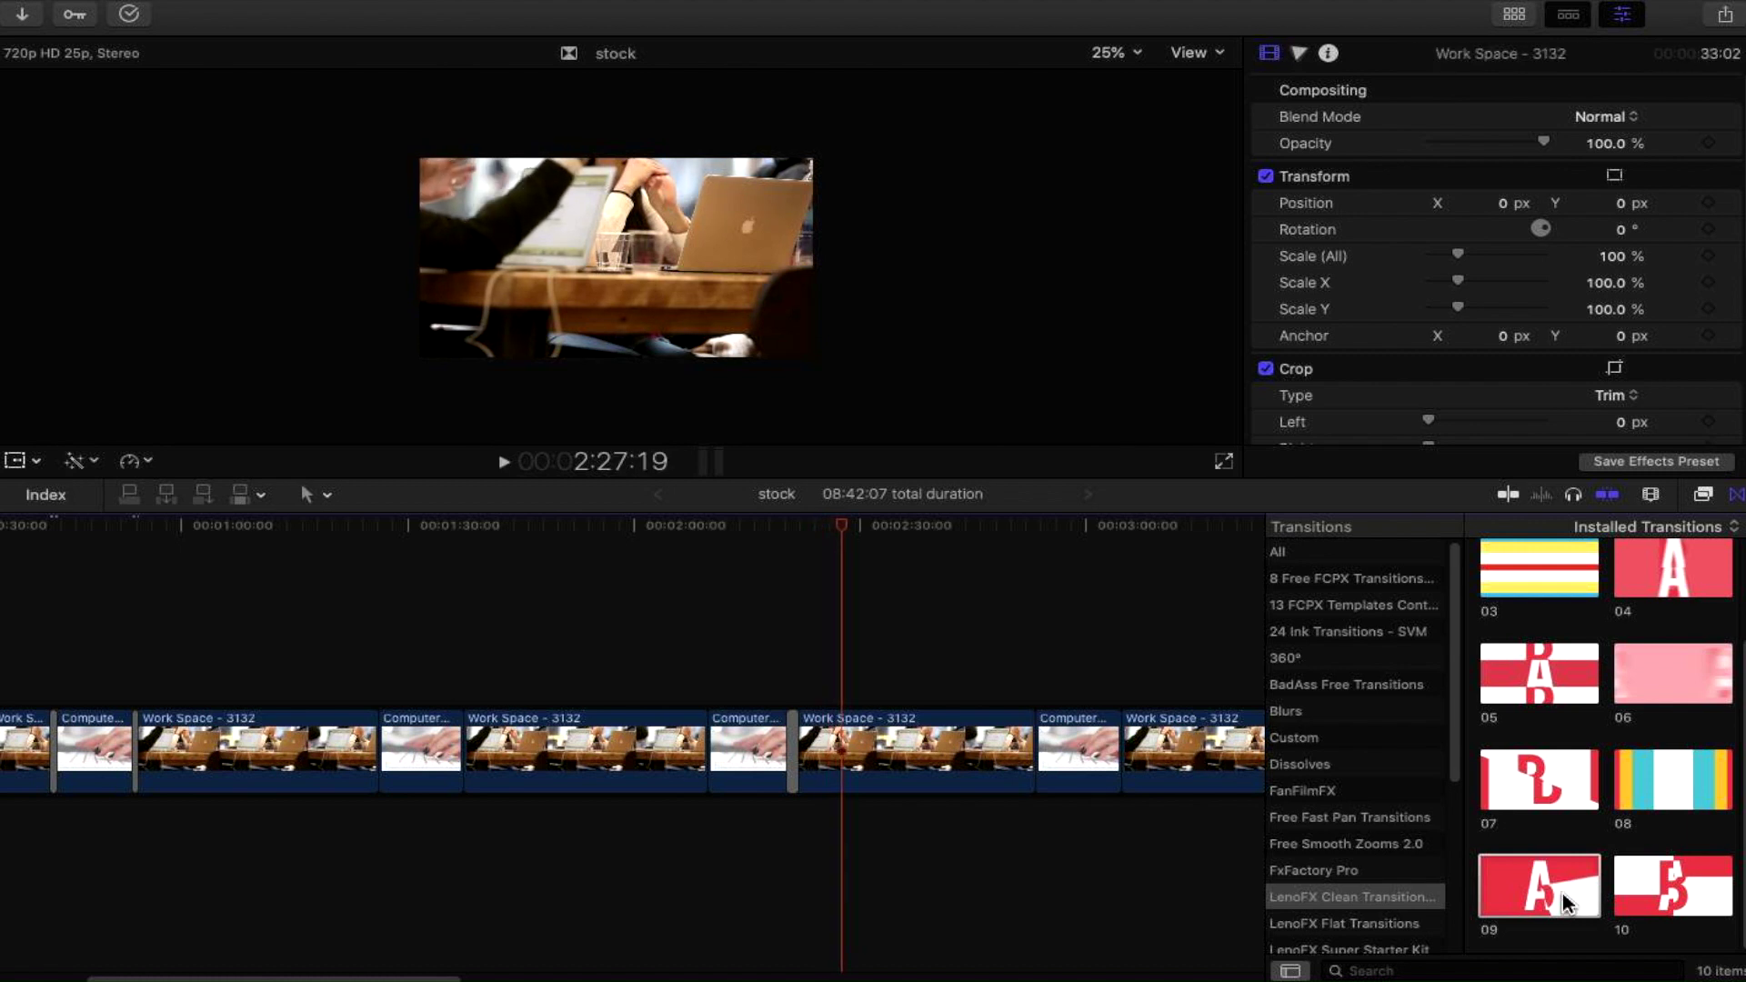